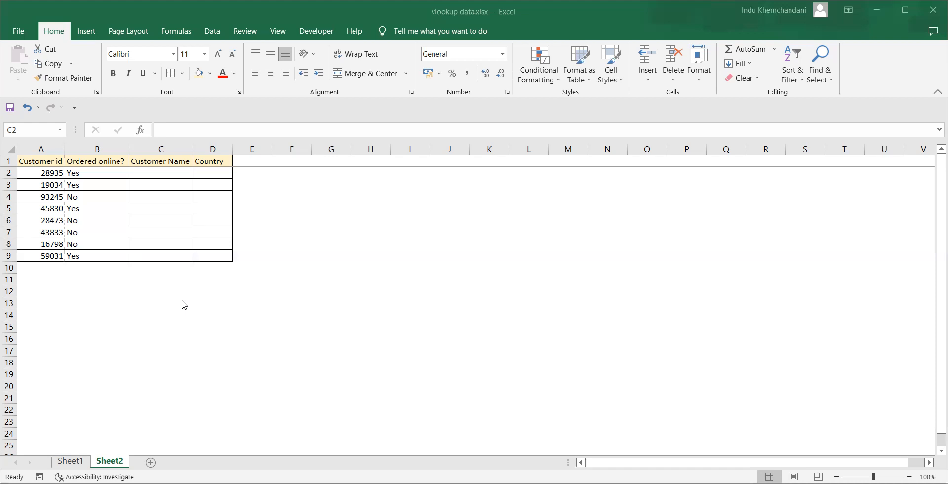
Review the customer table on Sheet1, and start a VLOOKUP formula in Sheet2 cell C2 with A2 as the lookup value
click(71, 461)
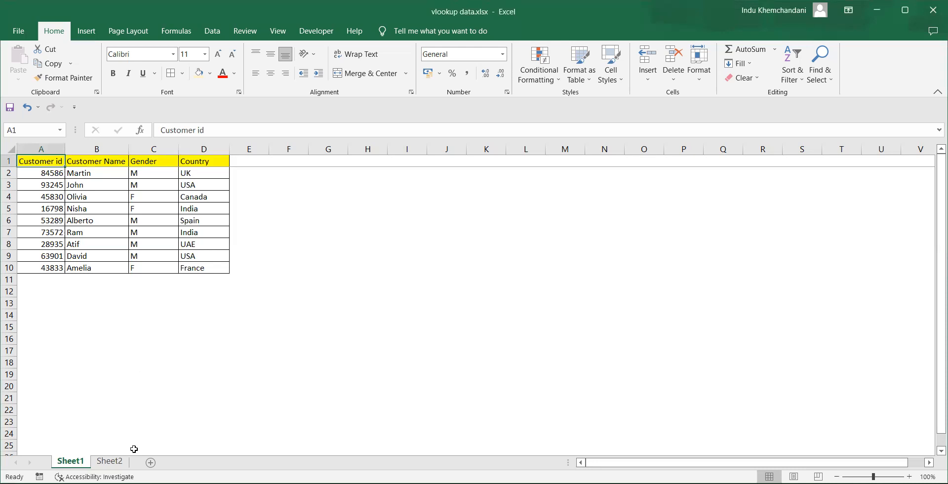
click(111, 463)
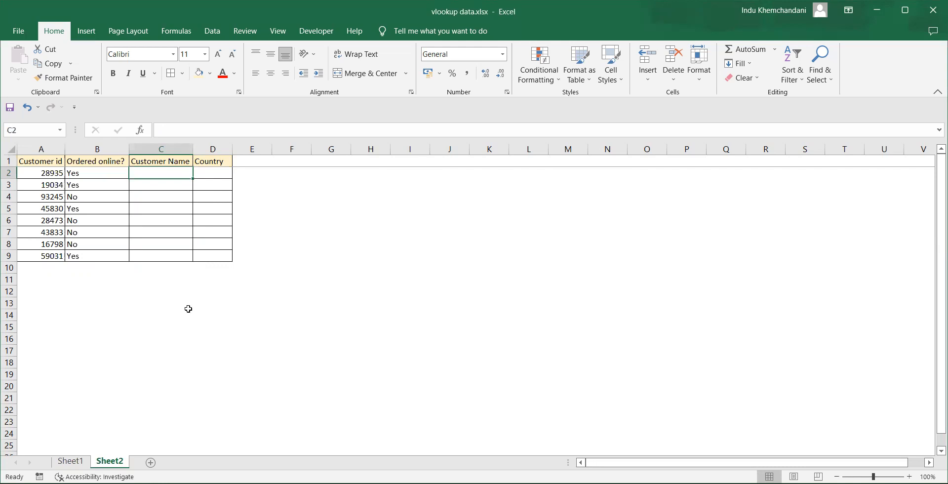
text(=)
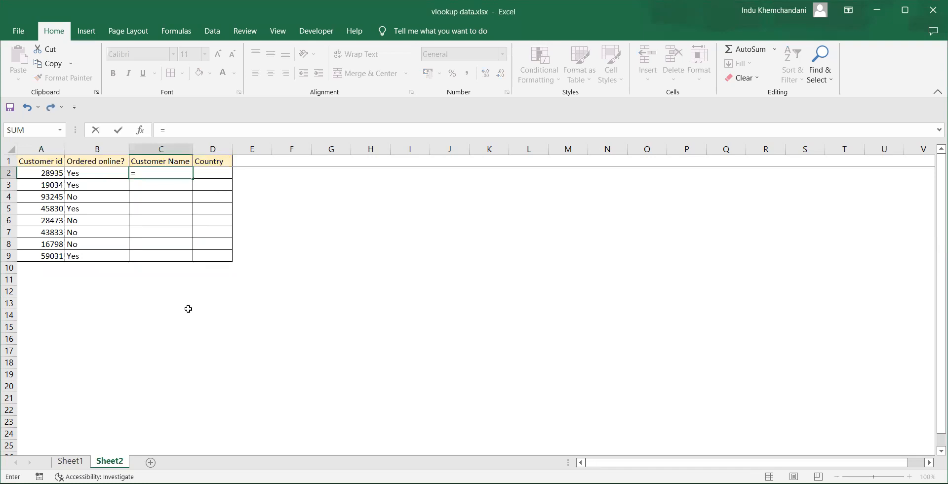
text(vlookup)
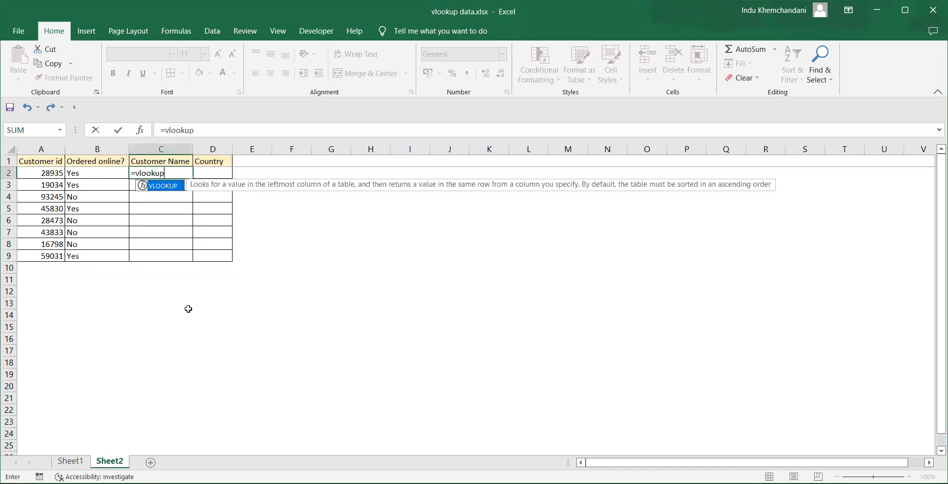
text(()
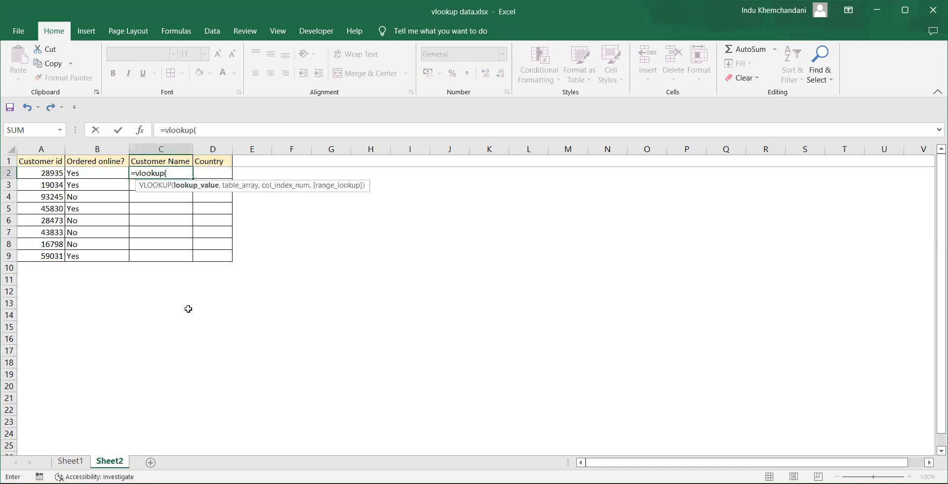
click(31, 173)
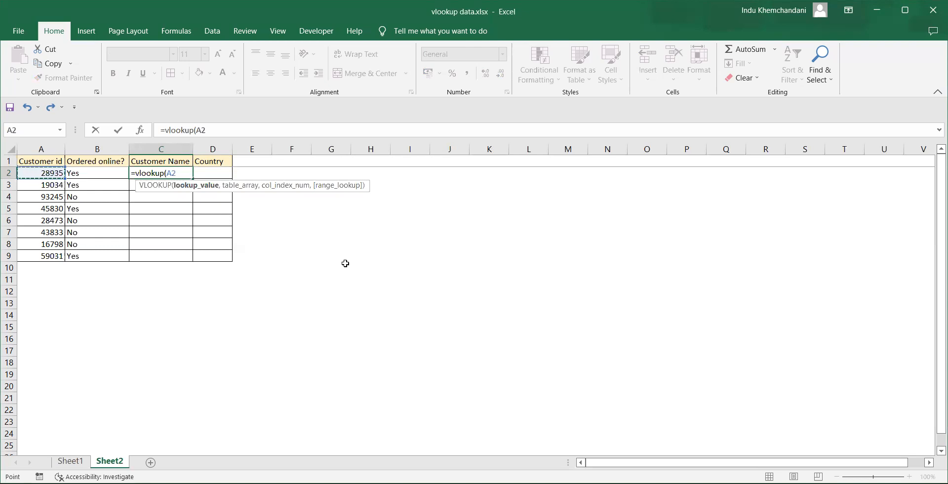
text(,)
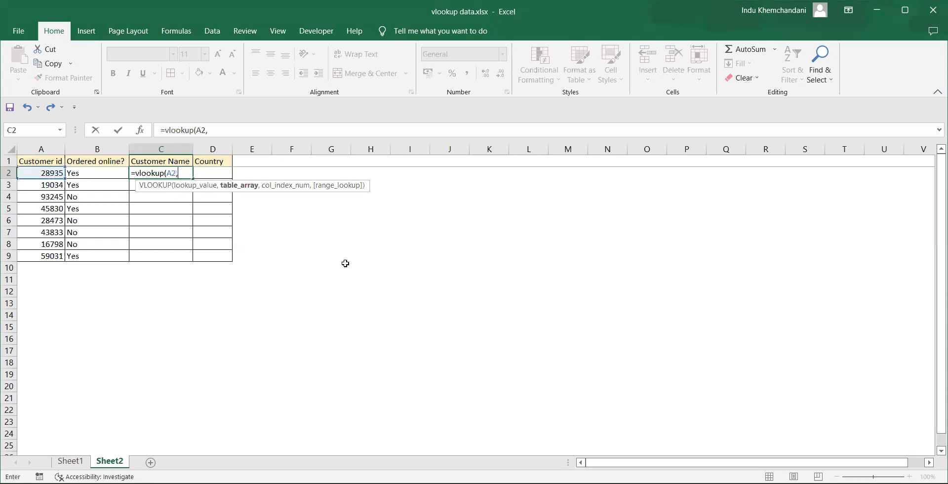
Set the VLOOKUP table array to the whole columns A:D of Sheet1
click(68, 461)
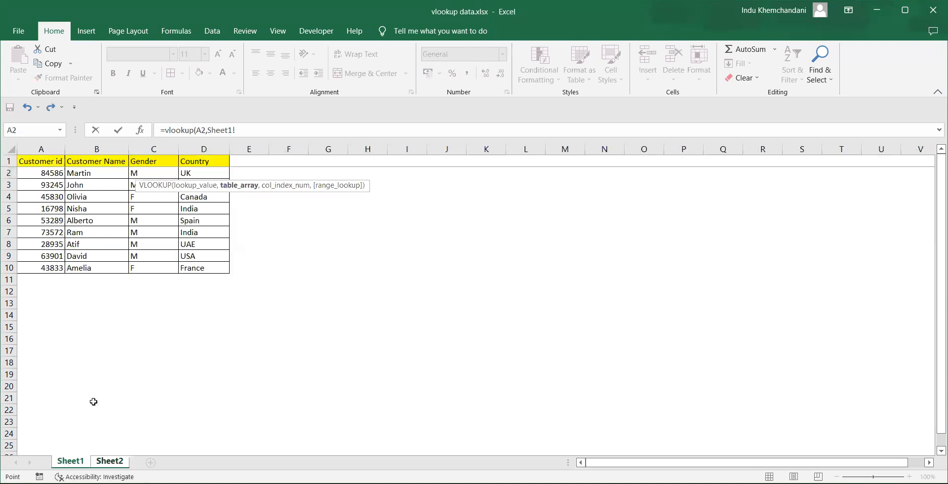
click(47, 161)
drag(202, 269, 203, 271)
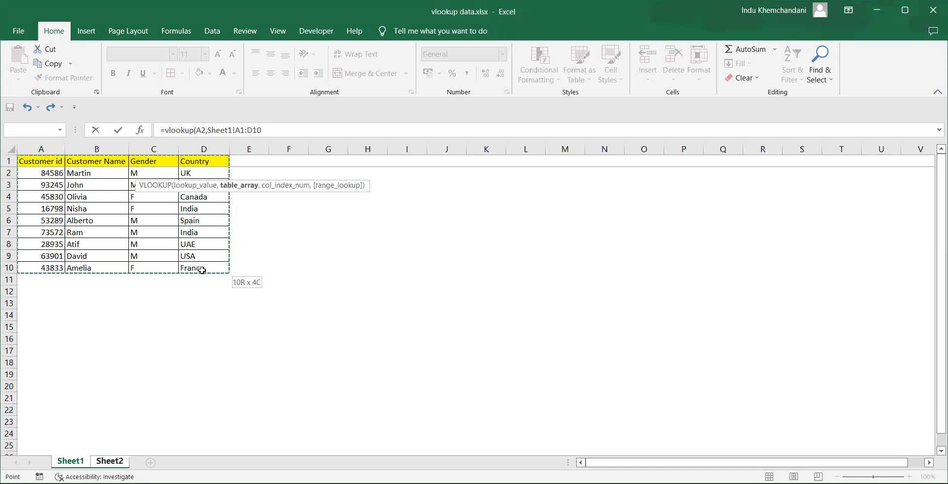
click(52, 150)
key(shift+Right)
key(shift+Right)
key(shift+Right)
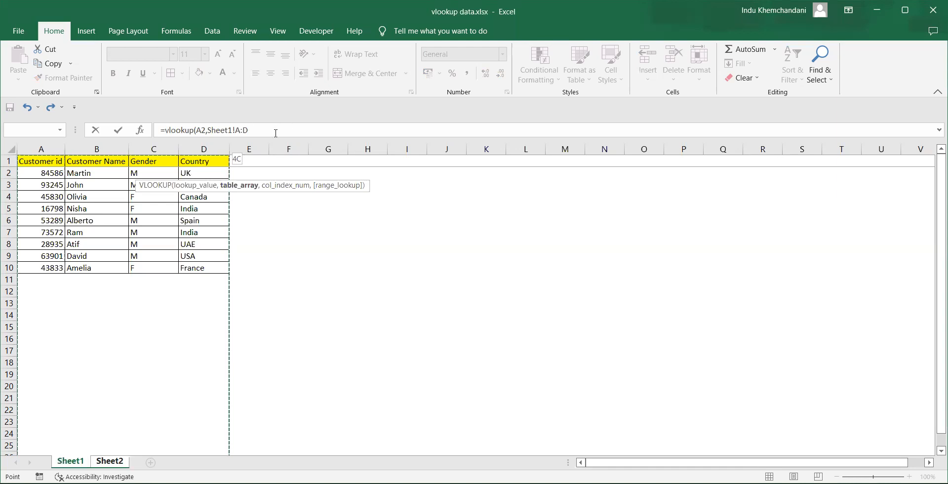
Complete the C2 formula with column index 2 and range lookup 0 for an exact match
text(,2)
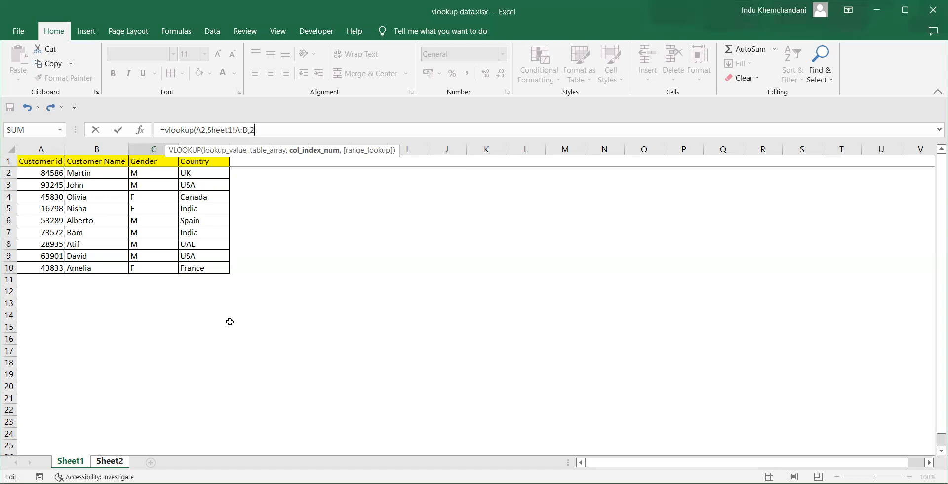
text(,)
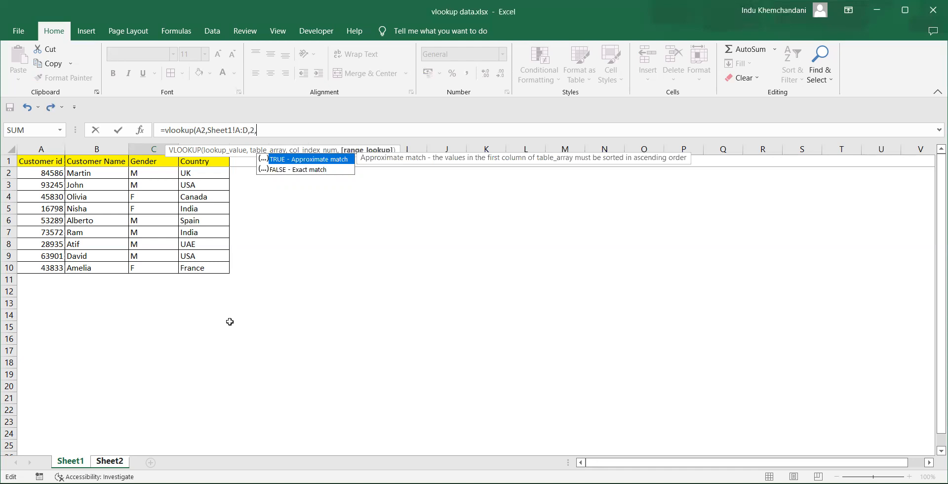
text(0))
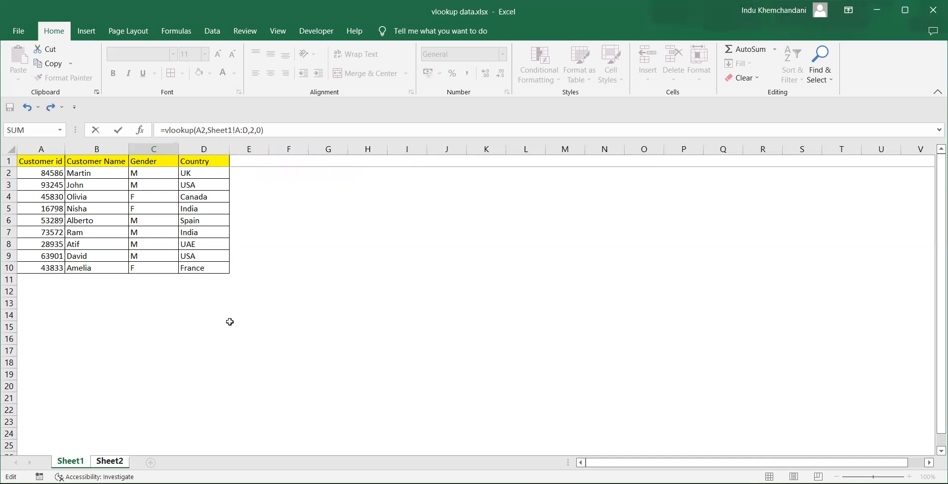
key(Return)
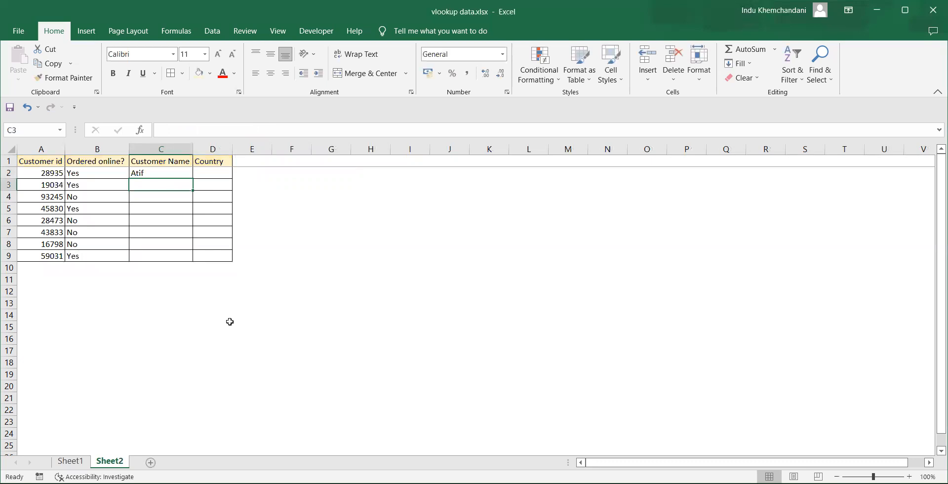
Overwrite cell C2 on Sheet2 with a new VLOOKUP formula that uses A2 as the lookup value
click(148, 172)
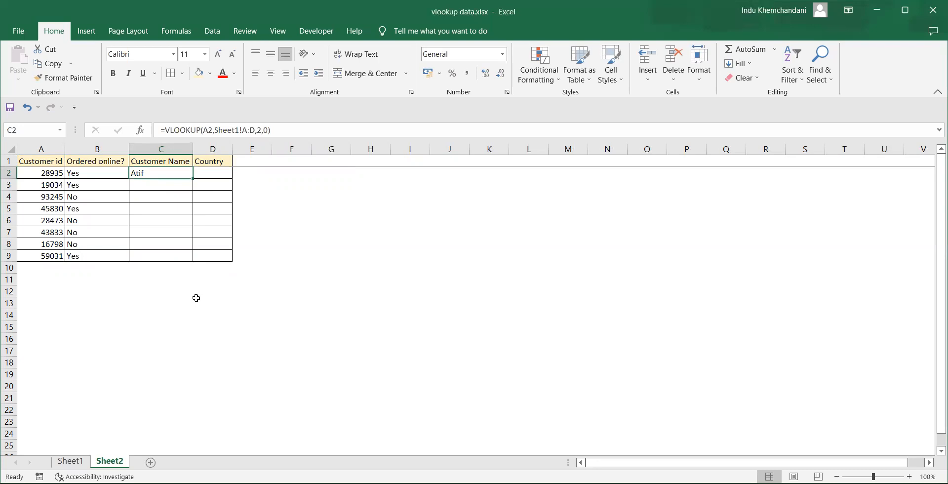
text(=vlookup()
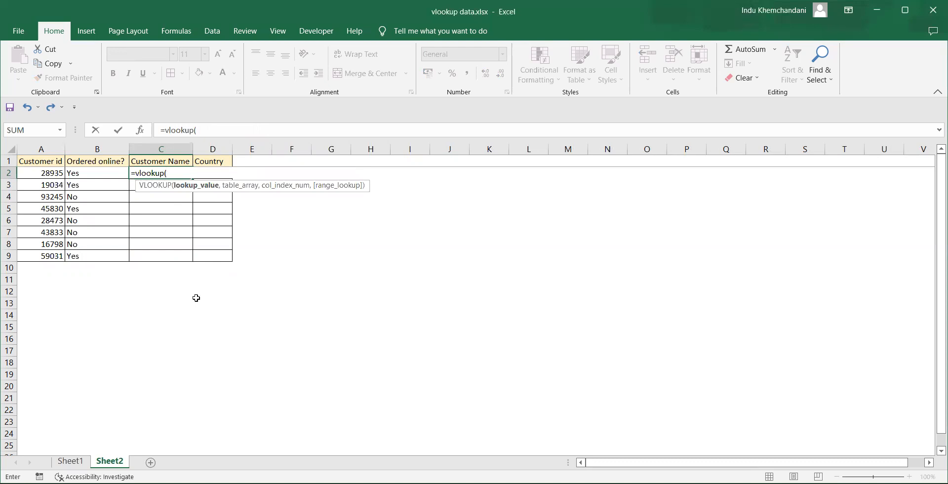
click(36, 174)
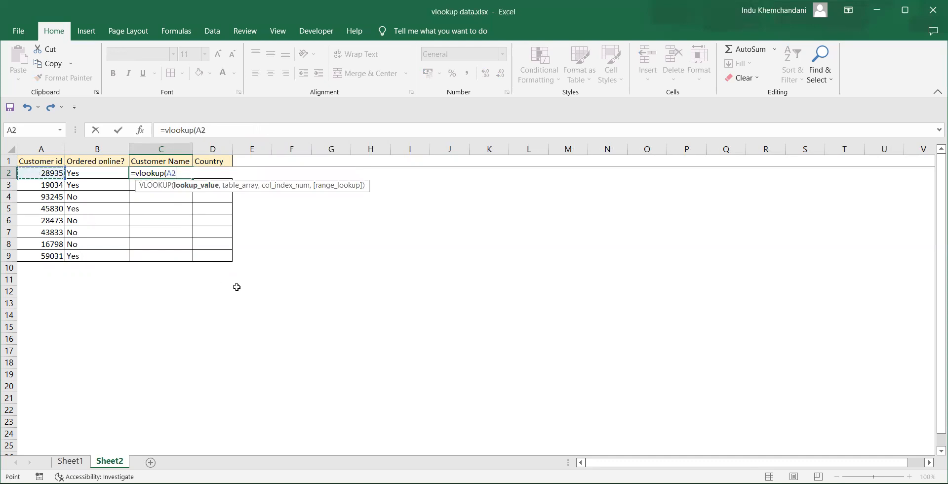
text(,)
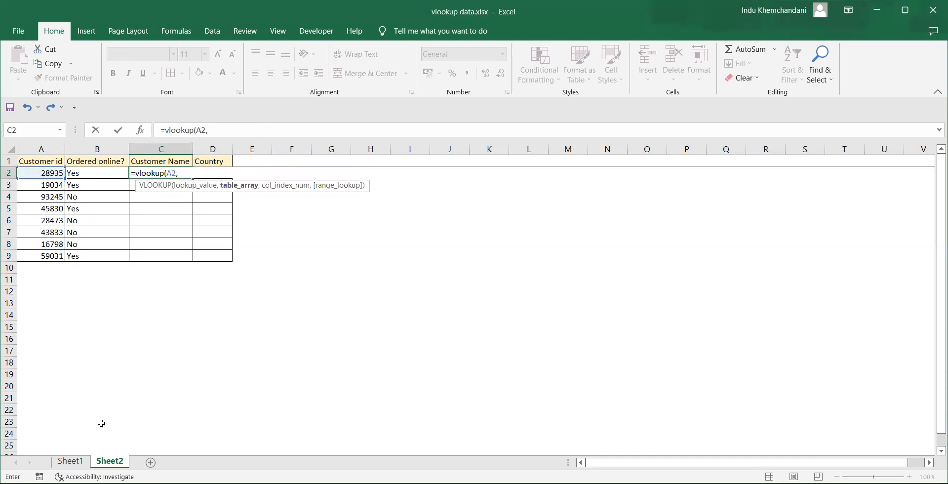
Use columns A:D of Sheet1 as the table array of the formula
click(70, 461)
click(49, 148)
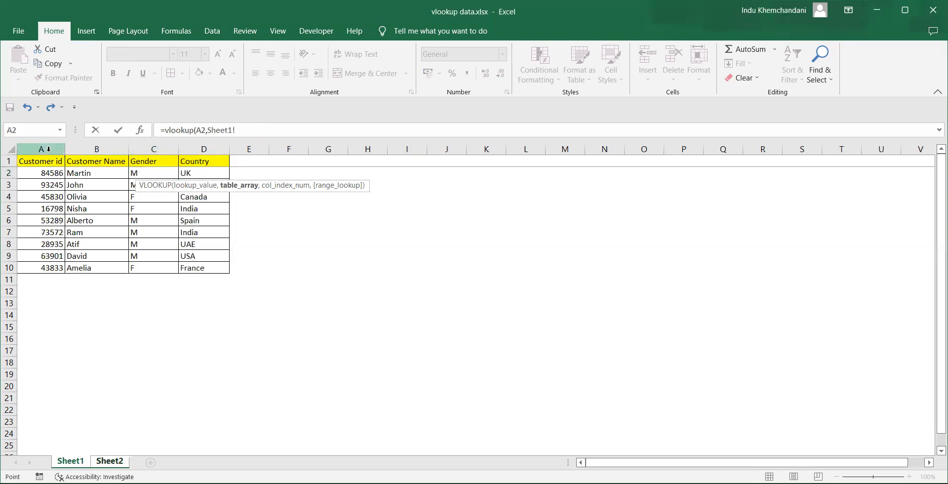
key(shift+Right)
key(shift+Right)
key(shift+Right)
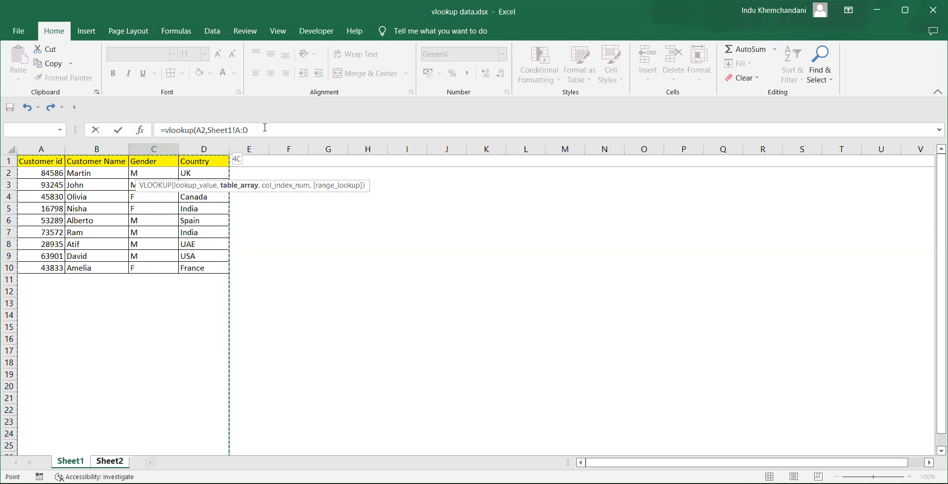
Finish the VLOOKUP in C2 with column index 2 and exact-match argument 0
click(265, 127)
text(,)
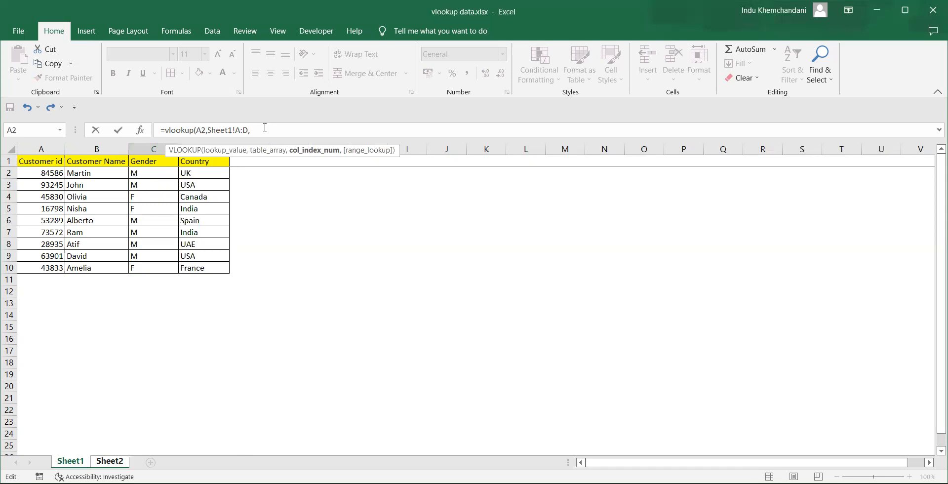
text(2,0)
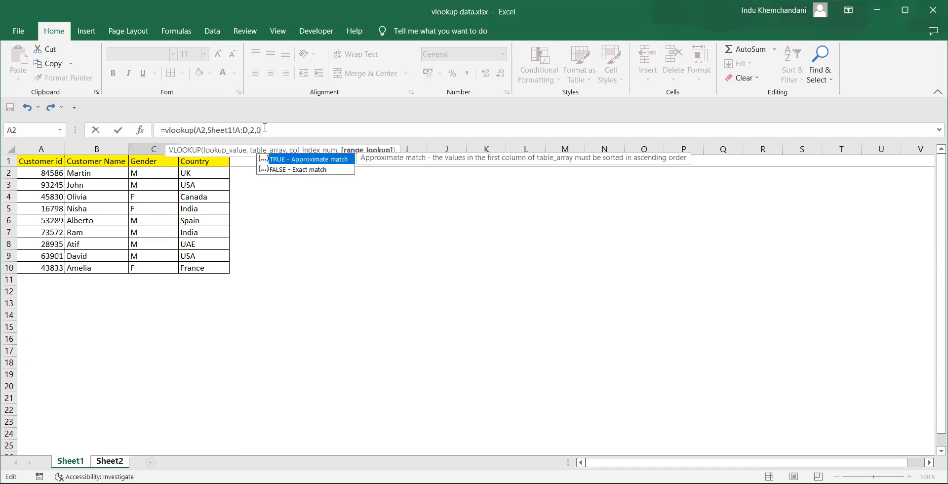
text())
key(Return)
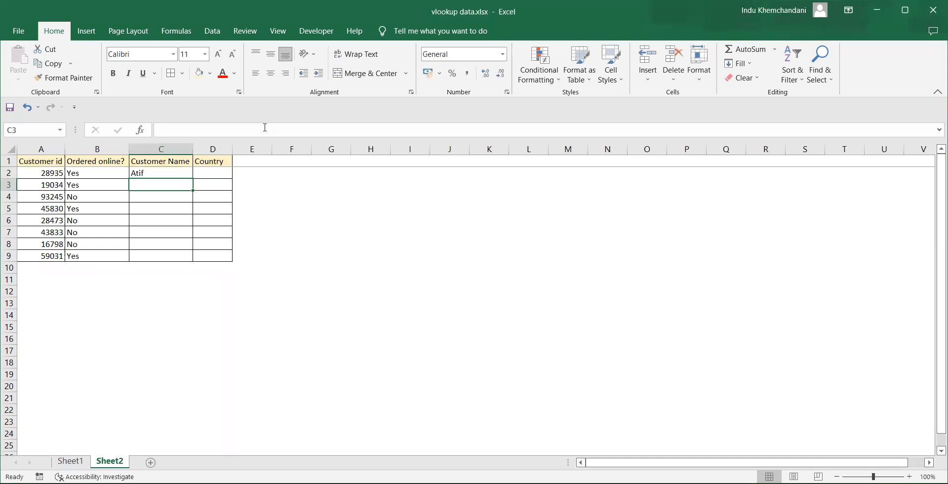
Start the VLOOKUP formula in C2 over again with A2 as the lookup value
click(168, 172)
text(=)
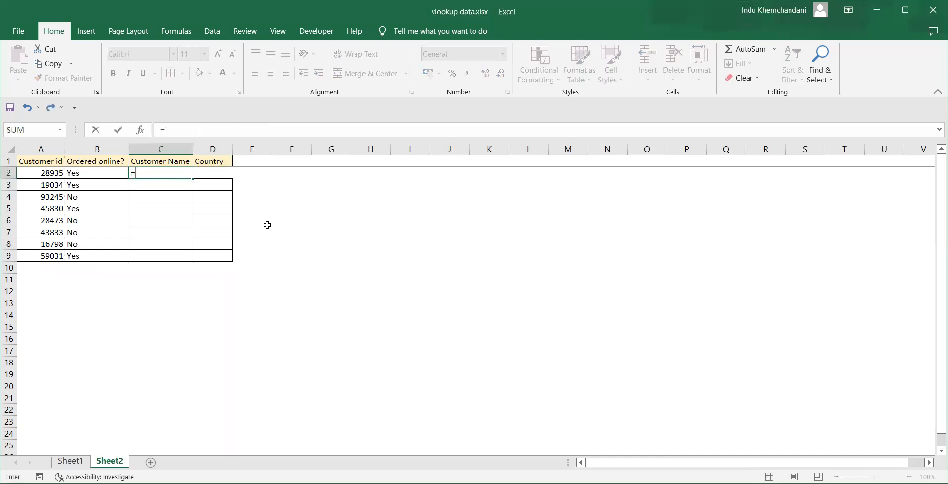
text(vlookup)
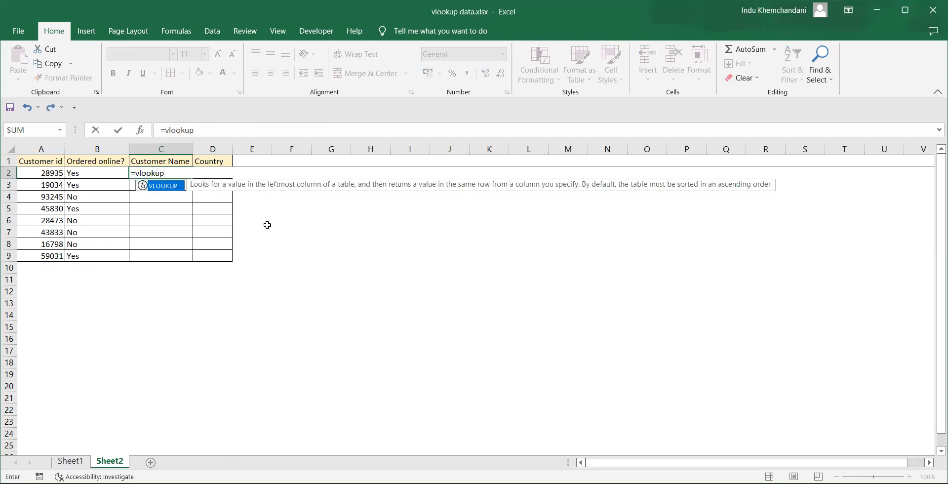
text(()
click(44, 175)
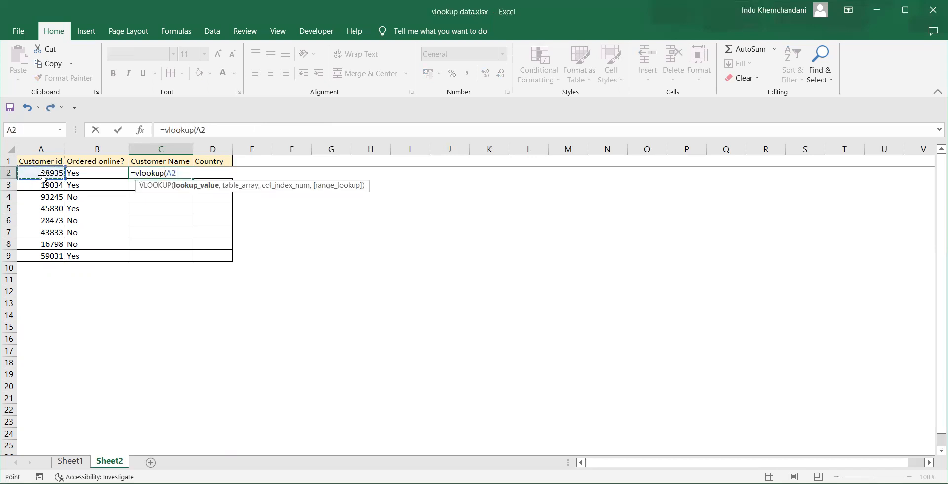
text(,)
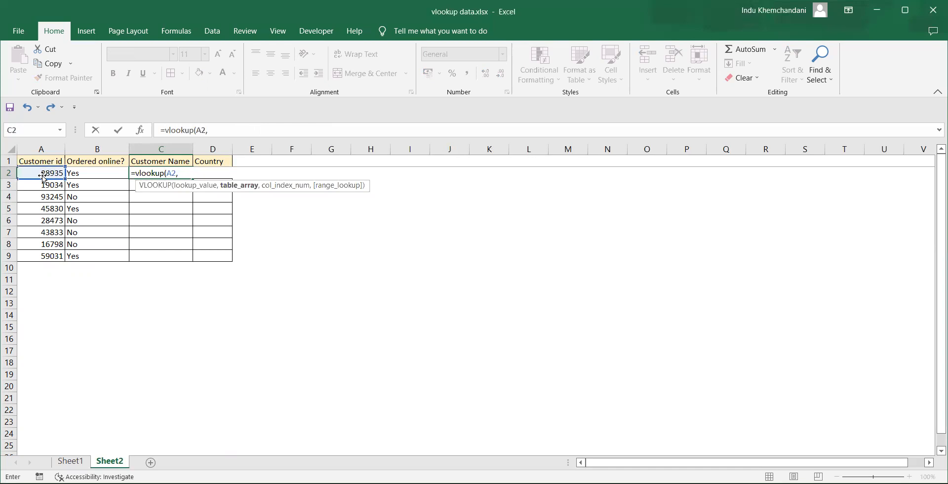
Reference Sheet1 columns A:D as the table array in the C2 formula
click(70, 461)
click(49, 149)
drag(50, 149, 111, 149)
drag(49, 149, 260, 129)
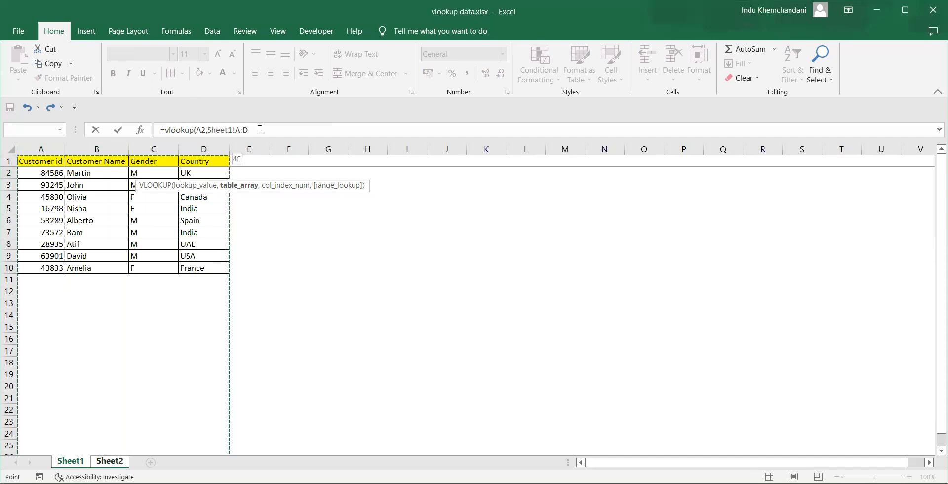
Enter column index 2 and range lookup 0 as the remaining arguments and commit the C2 formula
text(,2,0)
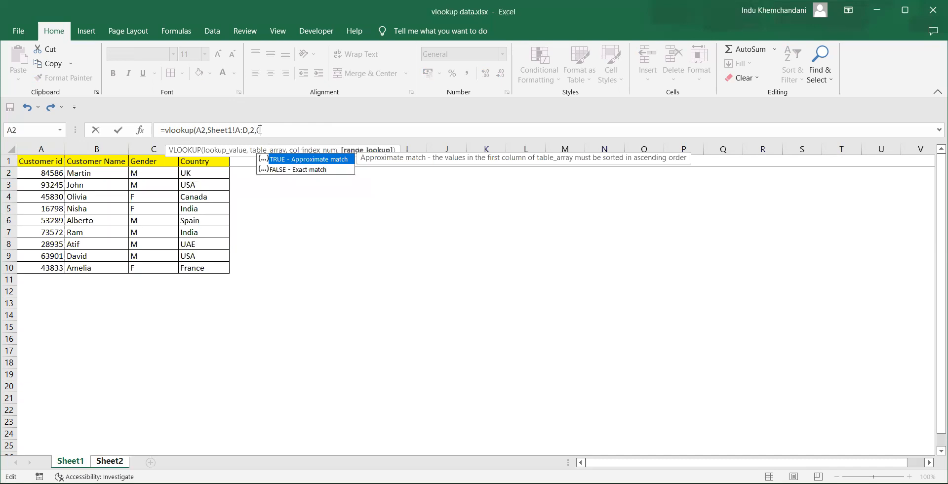
text())
key(Return)
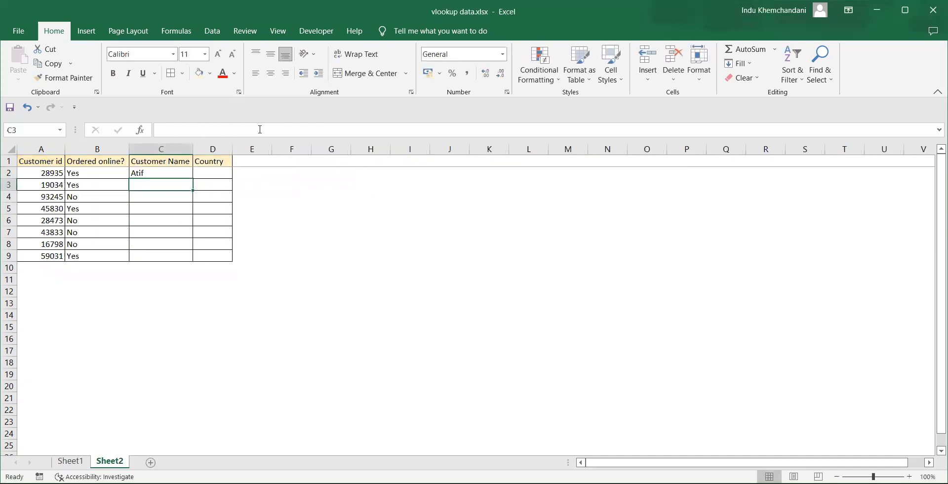
Check the C2 formula against the Sheet1 table and fill it down the Customer Name column through C9
click(168, 171)
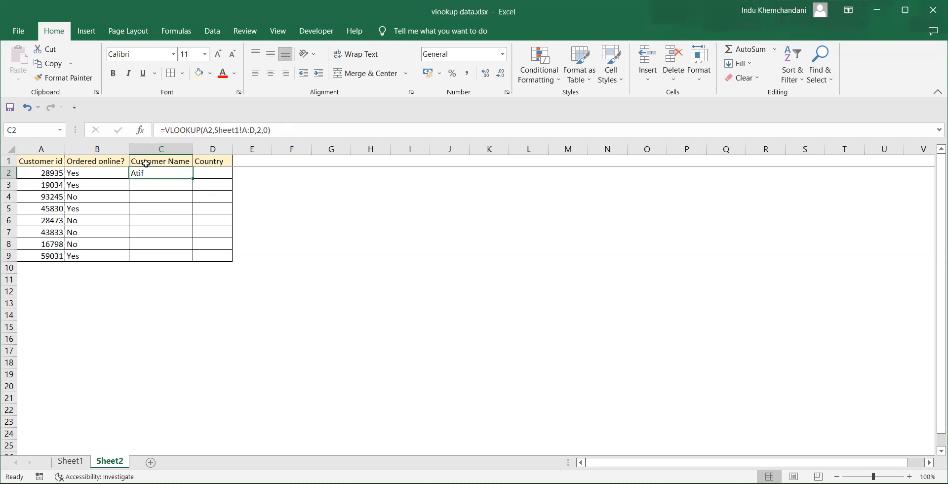
click(72, 463)
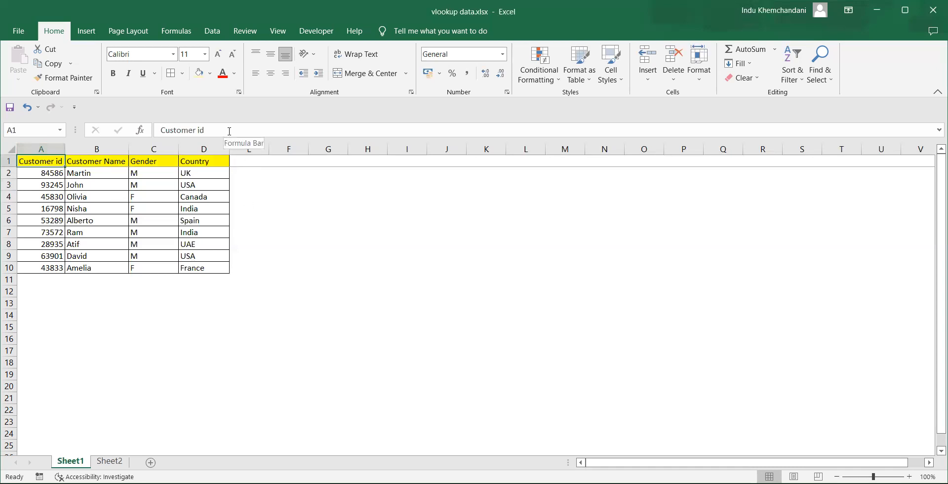
click(109, 461)
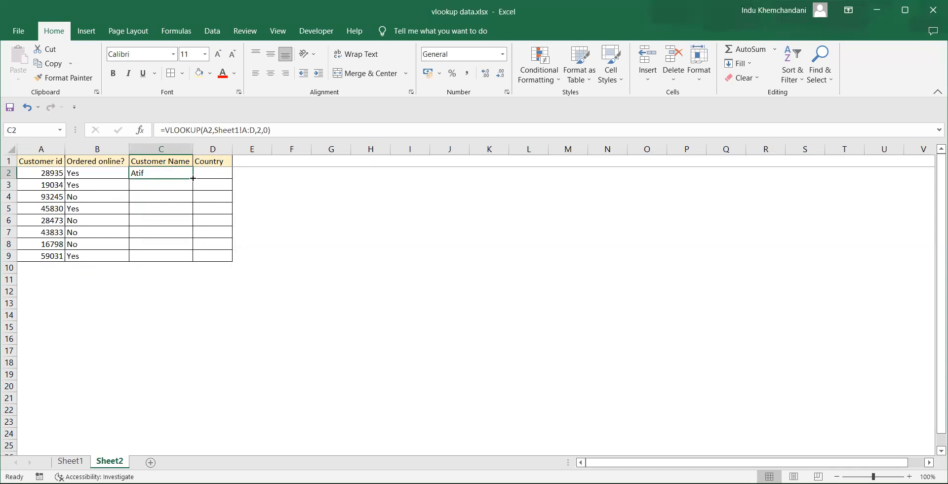
drag(192, 177, 192, 260)
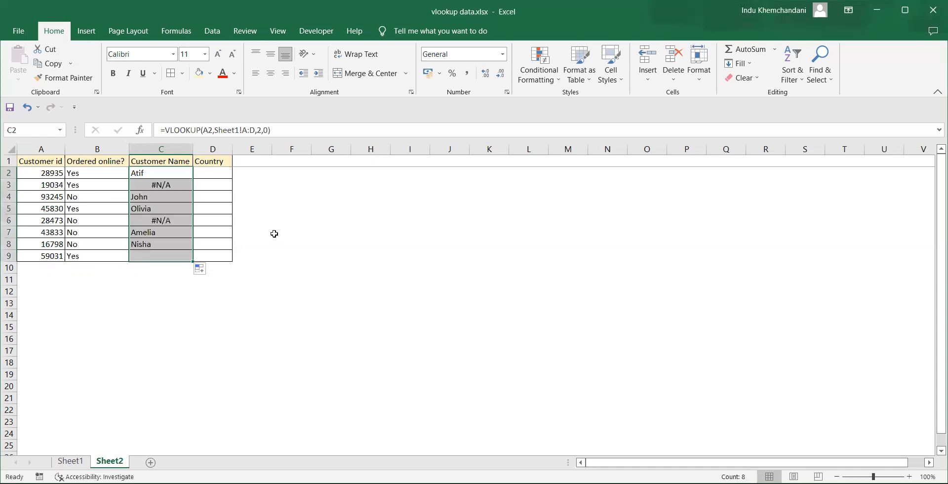
click(162, 171)
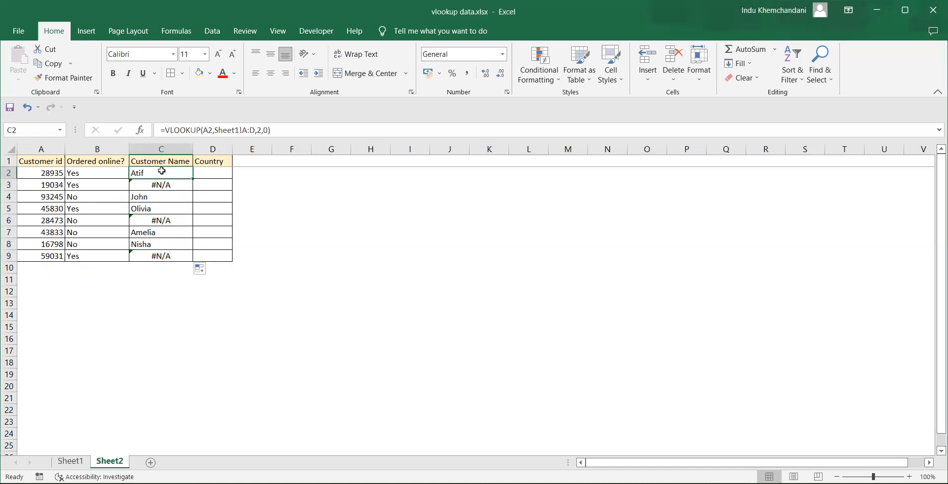
Check the customer IDs in A2 and A3 of Sheet2 against the Sheet1 customer table
click(34, 174)
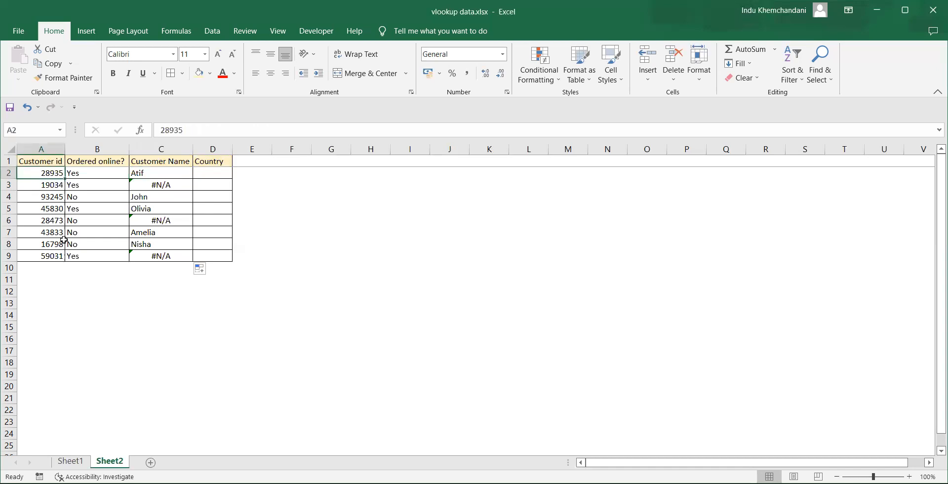
click(70, 461)
click(42, 244)
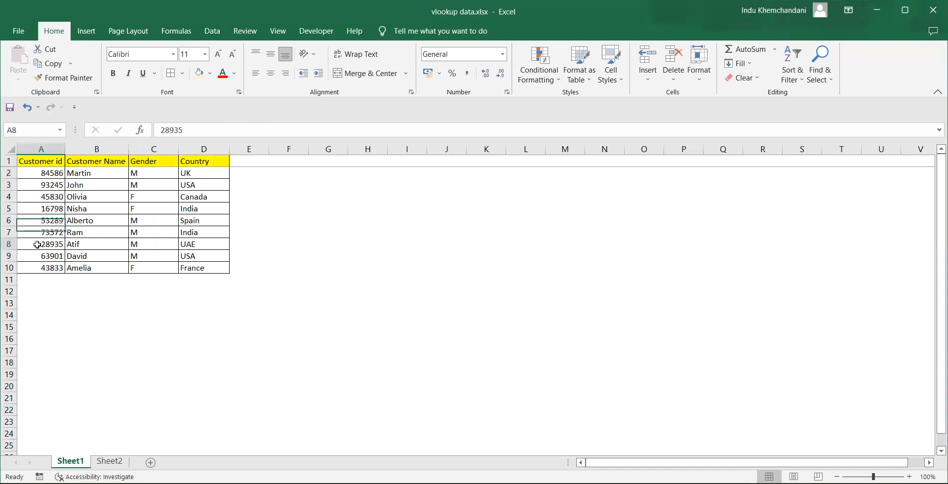
click(99, 244)
click(111, 462)
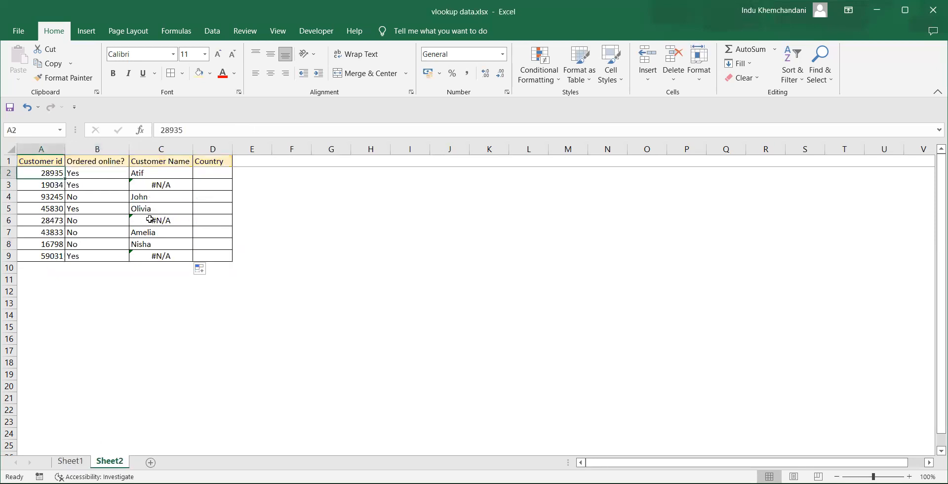
click(33, 187)
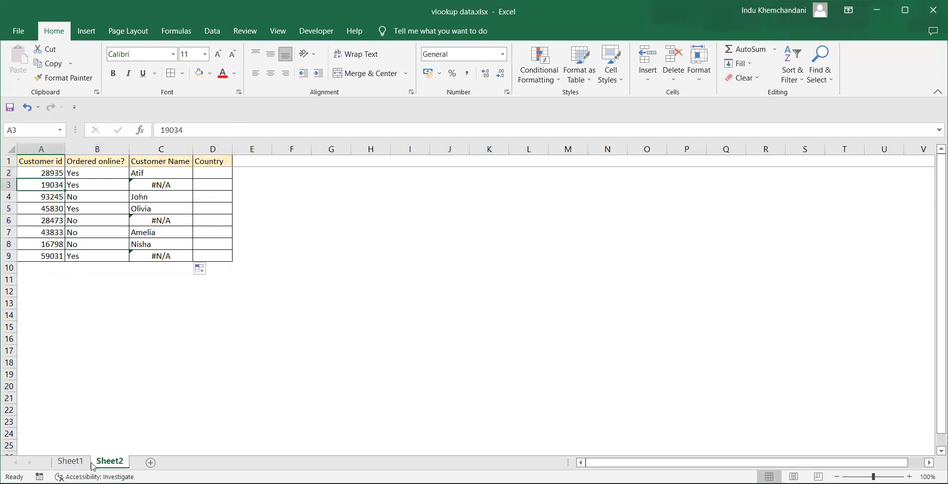
click(71, 461)
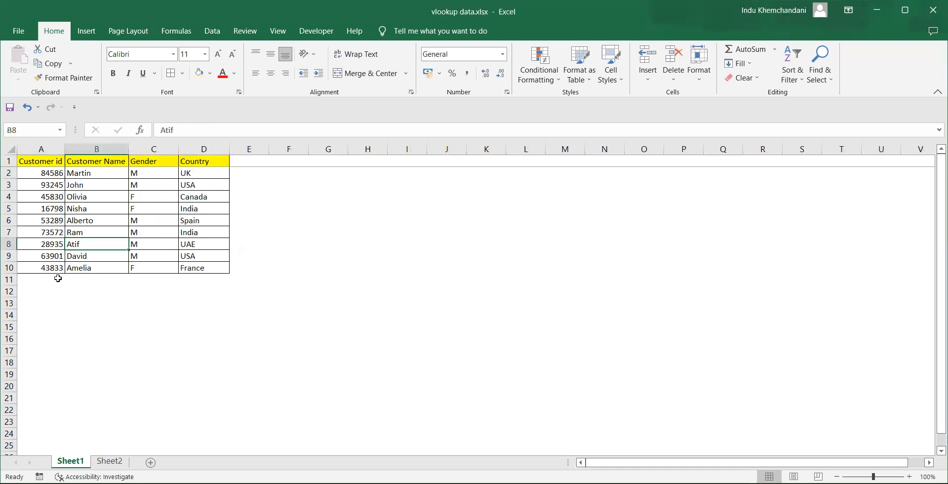
click(109, 461)
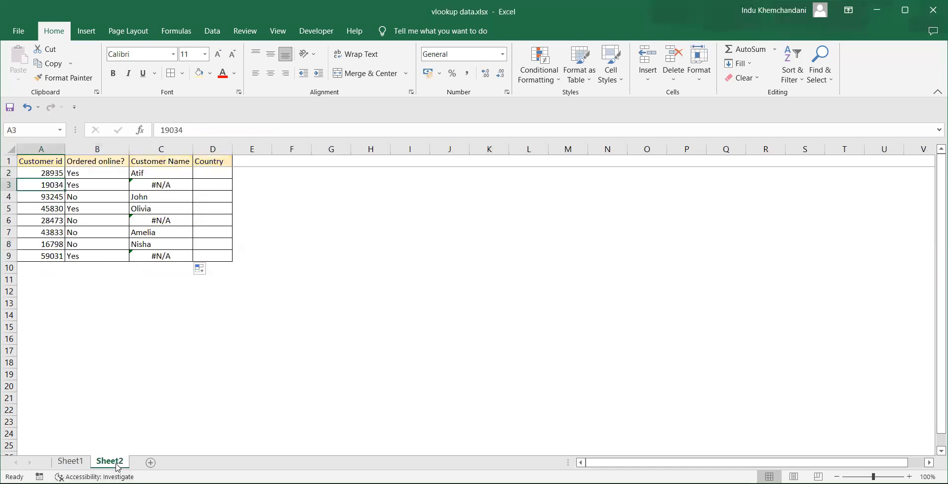
Check the customer ID and looked-up name in row 4 of Sheet2 against the matching Sheet1 record
click(159, 195)
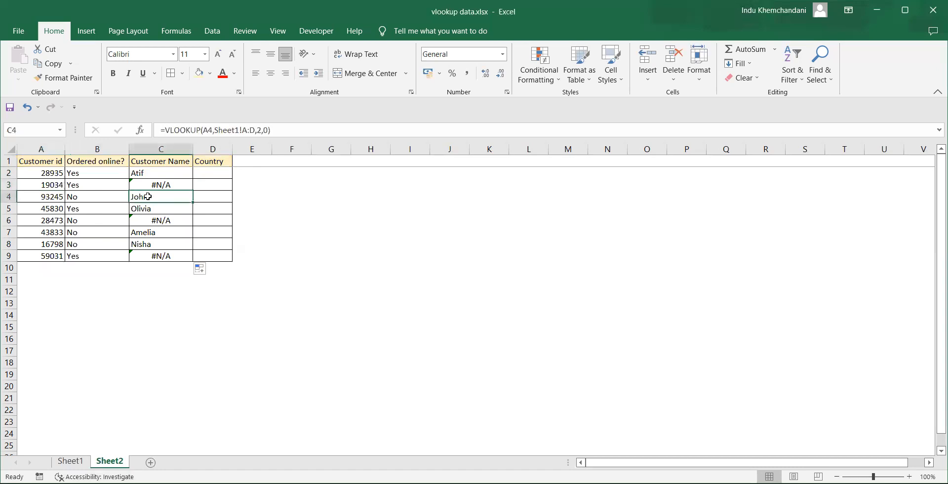
click(31, 199)
click(77, 460)
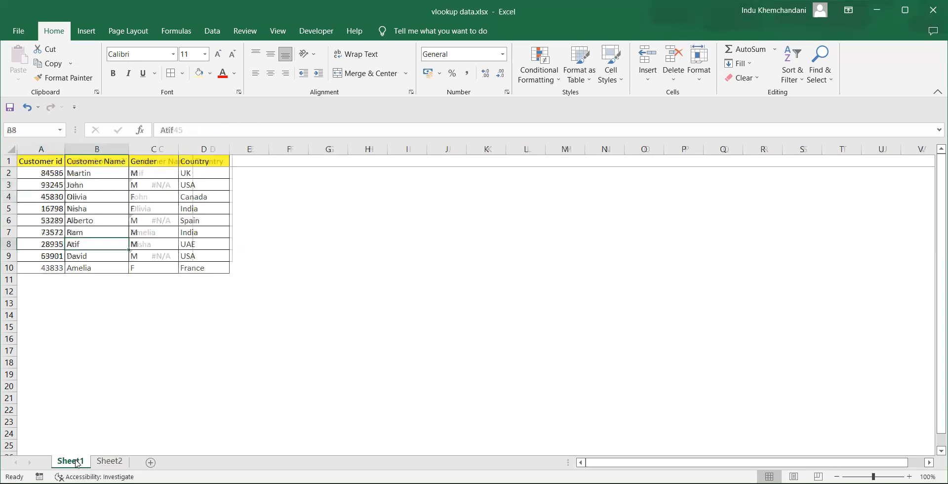
click(33, 184)
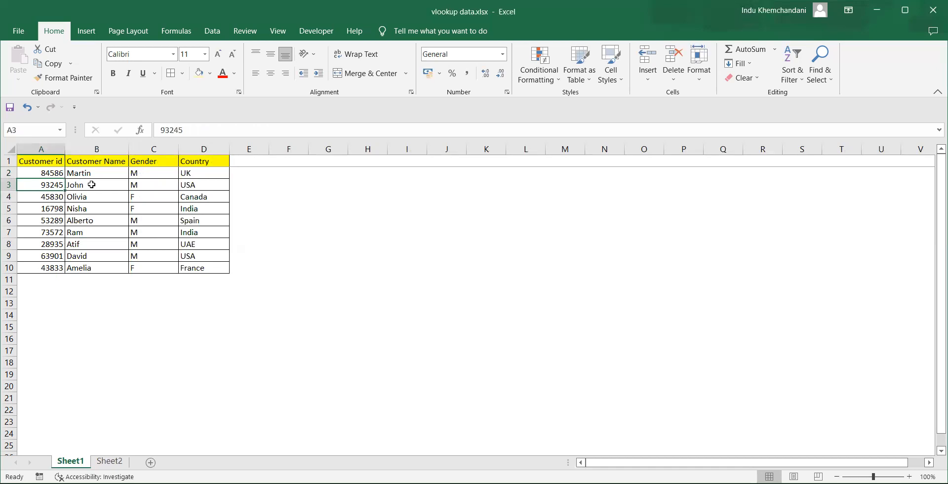
click(110, 460)
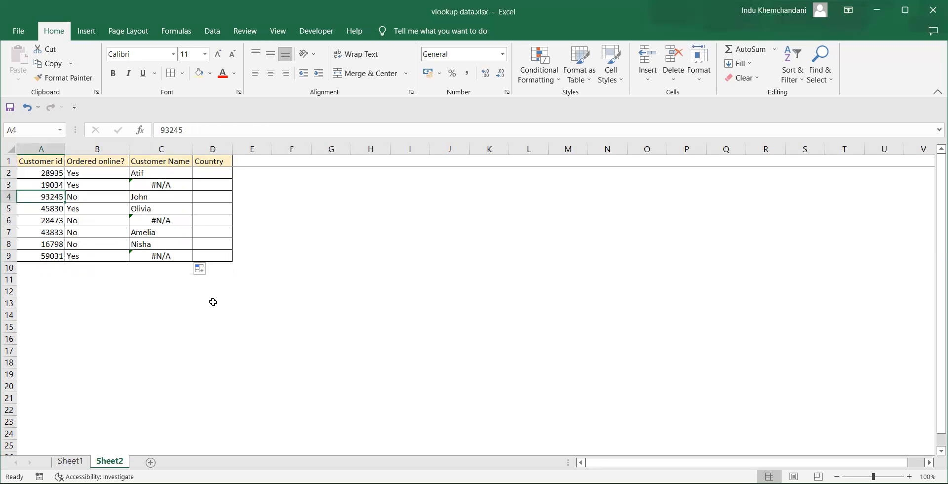
click(74, 461)
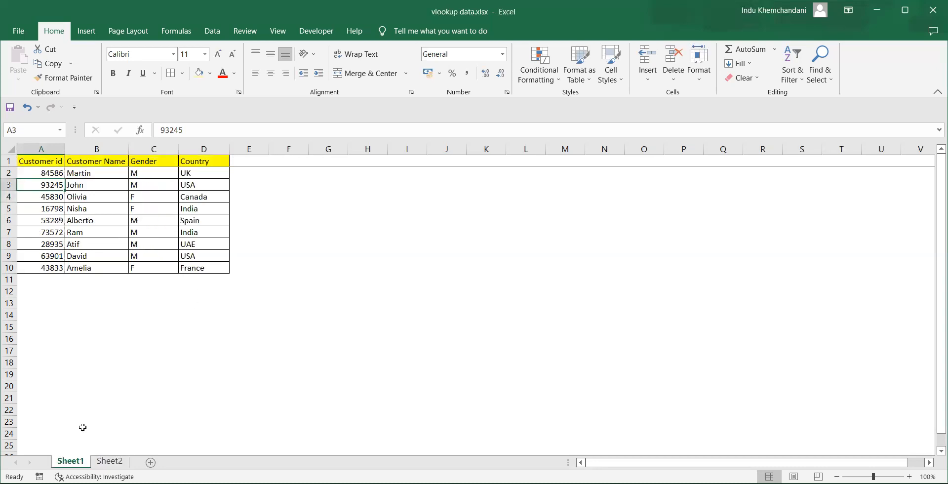
click(108, 460)
Review the extent of the Sheet1 table and change the table array in the C2 formula to Sheet1!A1:D10
click(148, 174)
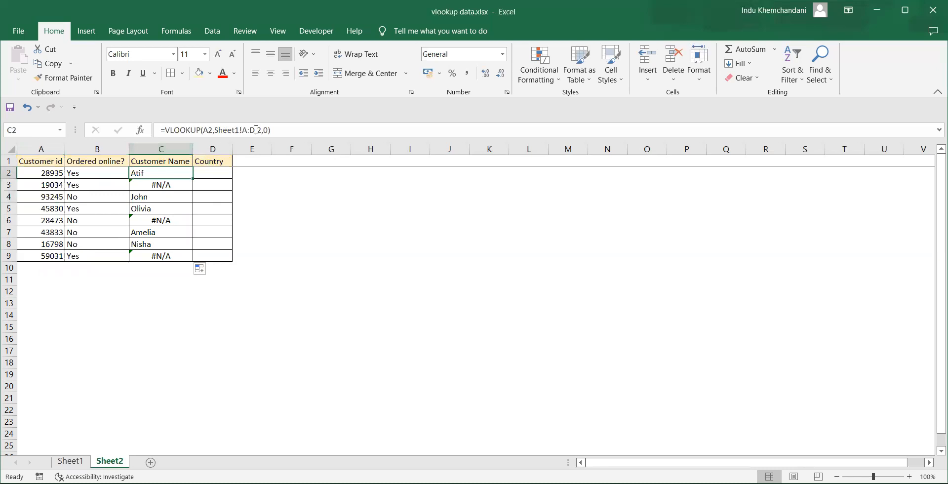
click(70, 460)
drag(43, 161, 118, 175)
drag(195, 262, 197, 270)
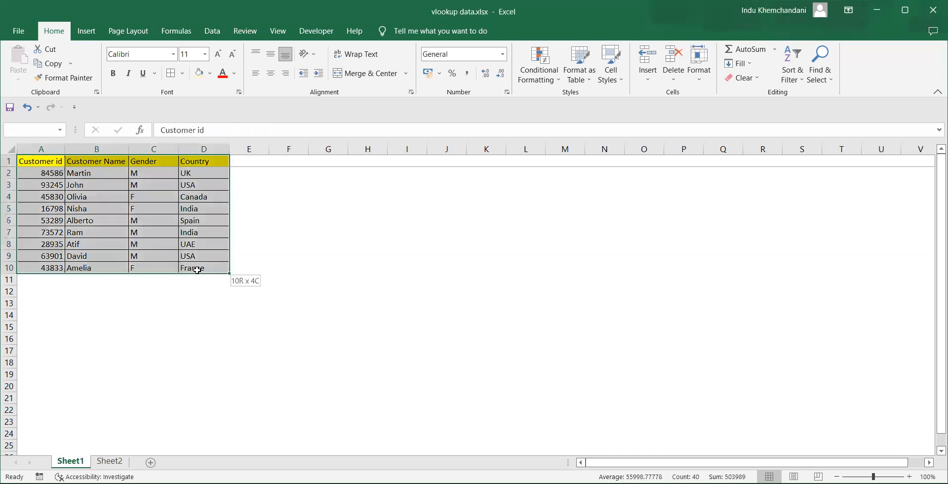
drag(197, 270, 197, 270)
click(44, 163)
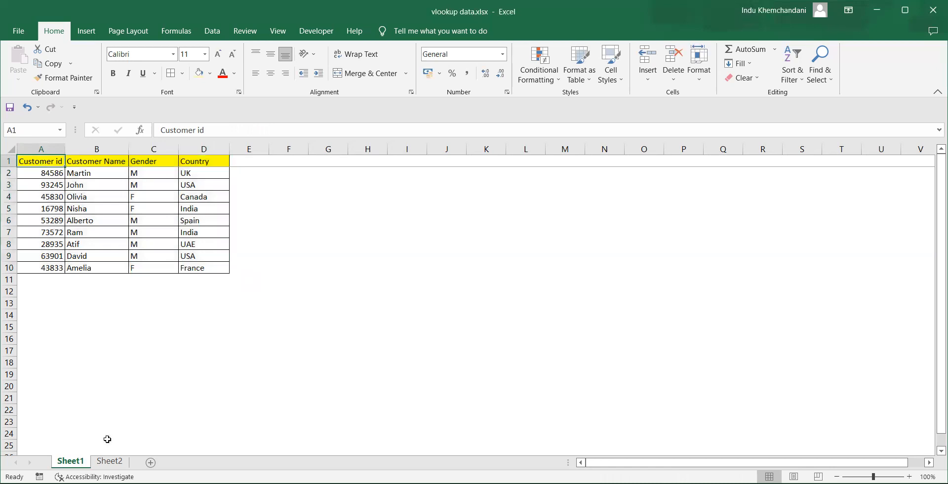
click(109, 460)
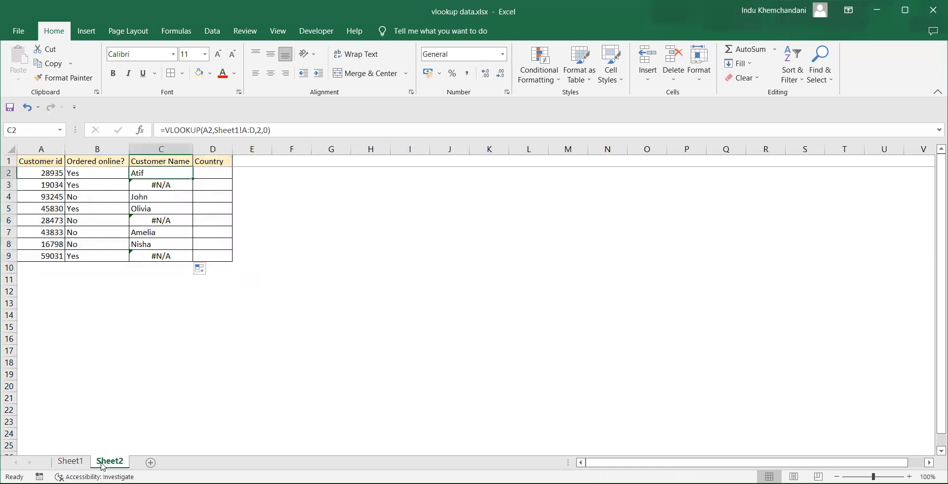
click(247, 129)
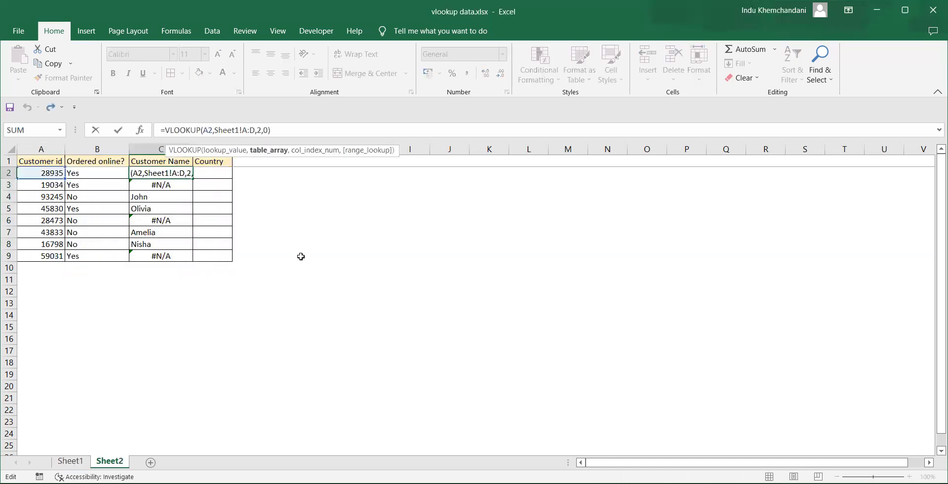
text(1:D10)
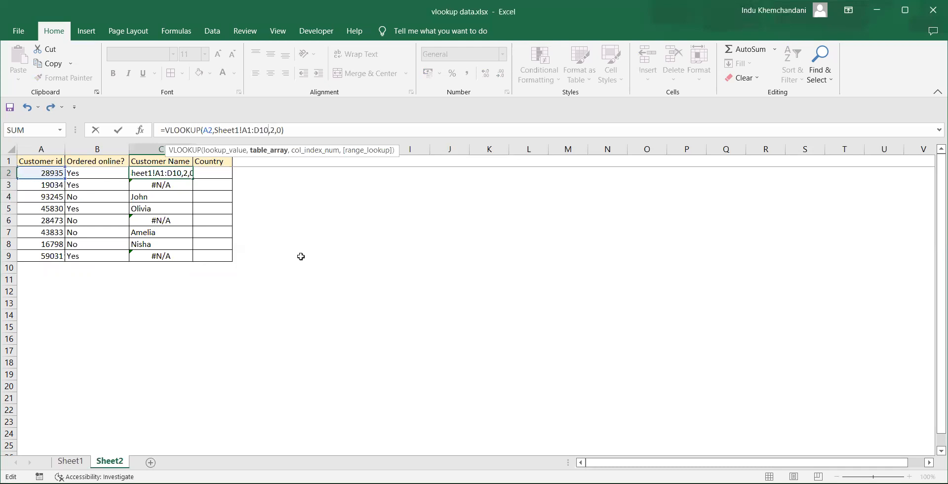
key(Return)
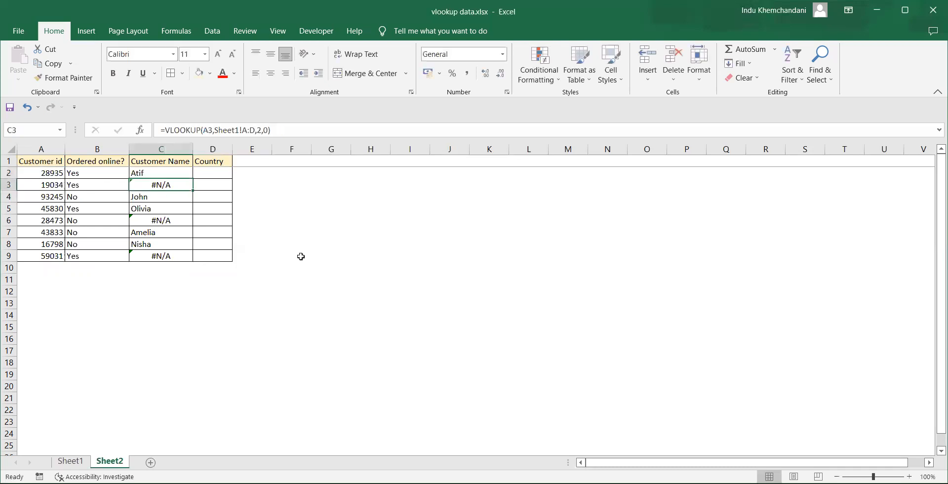
Fill the revised C2 formula down the Customer Name column through C9 and inspect the formula in C8
click(174, 172)
drag(194, 178, 192, 258)
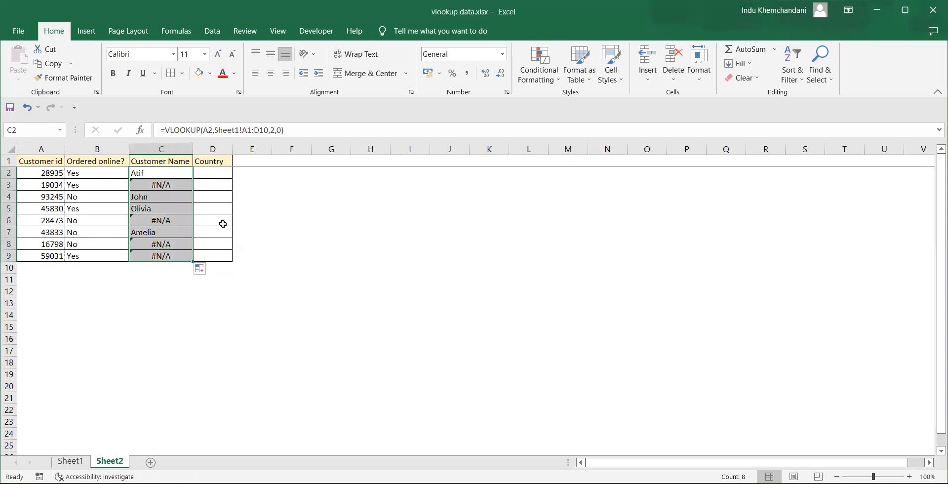
click(181, 246)
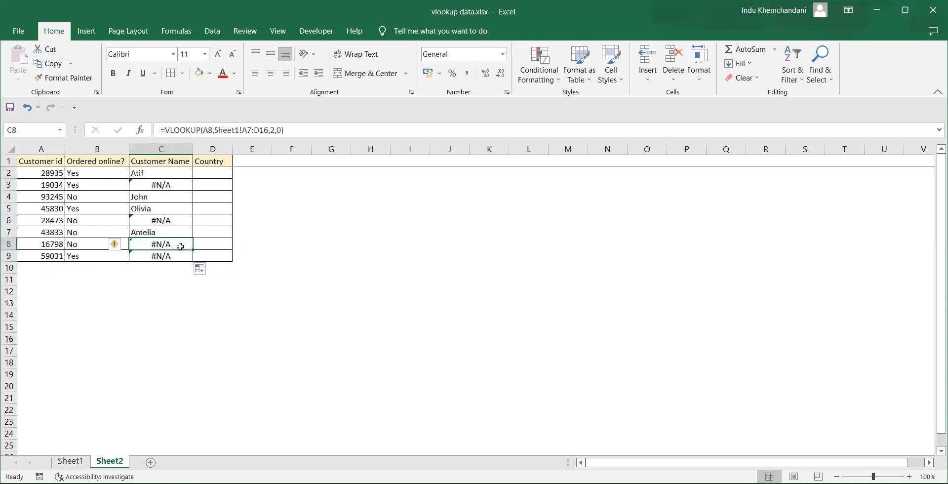
Compare the table array references in the C2 and C3 formulas and highlight the range C3 uses on Sheet1
click(166, 187)
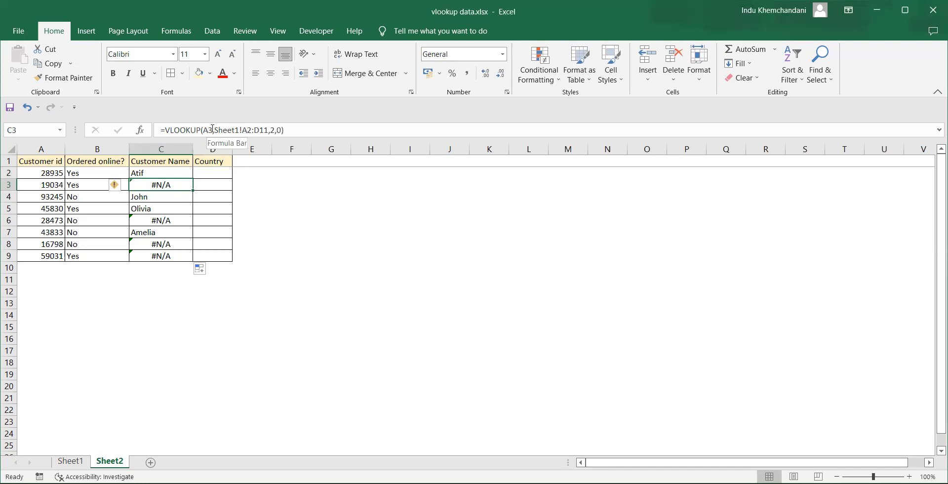
click(170, 170)
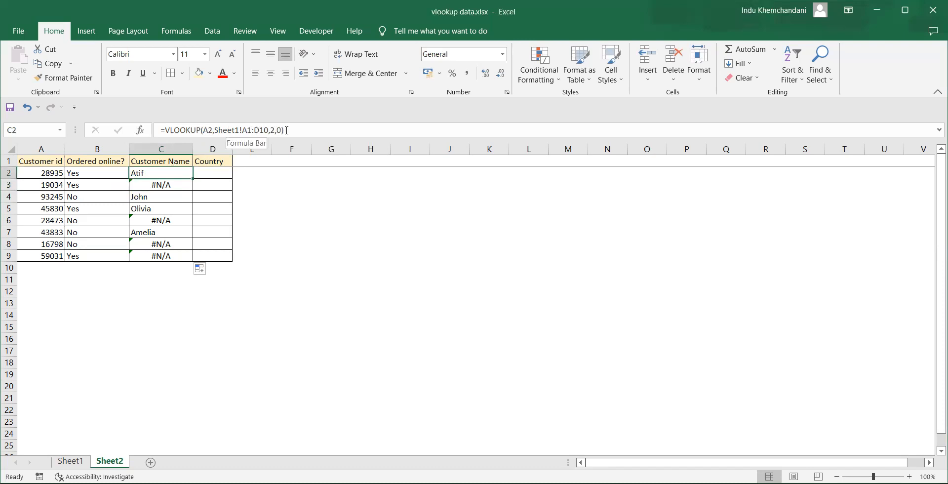
click(150, 186)
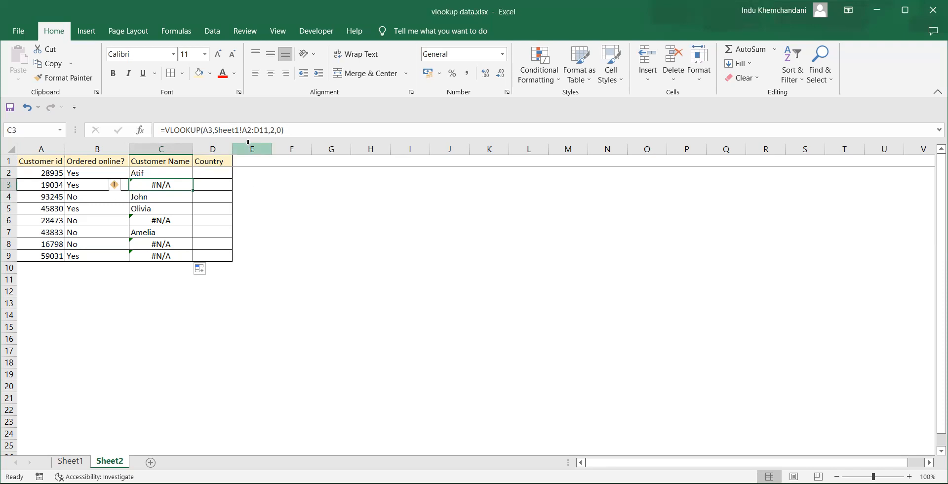
click(163, 171)
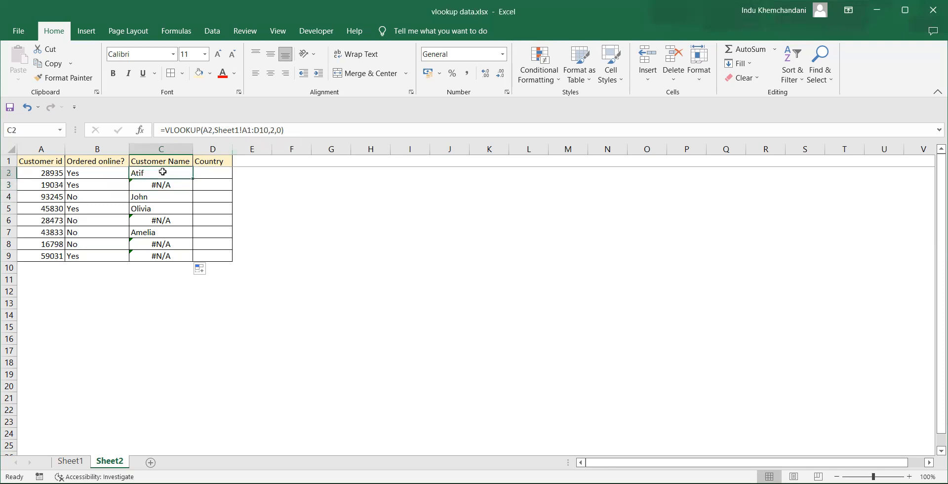
click(162, 184)
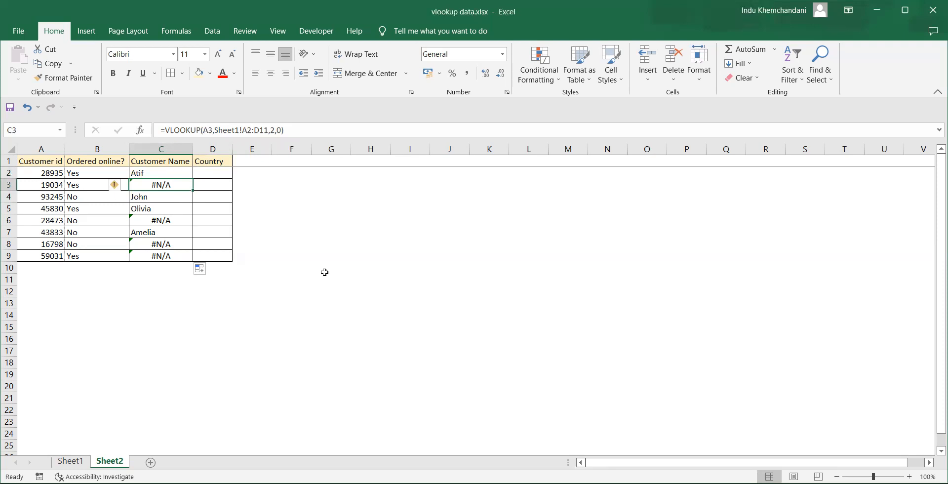
click(71, 461)
drag(51, 185, 202, 282)
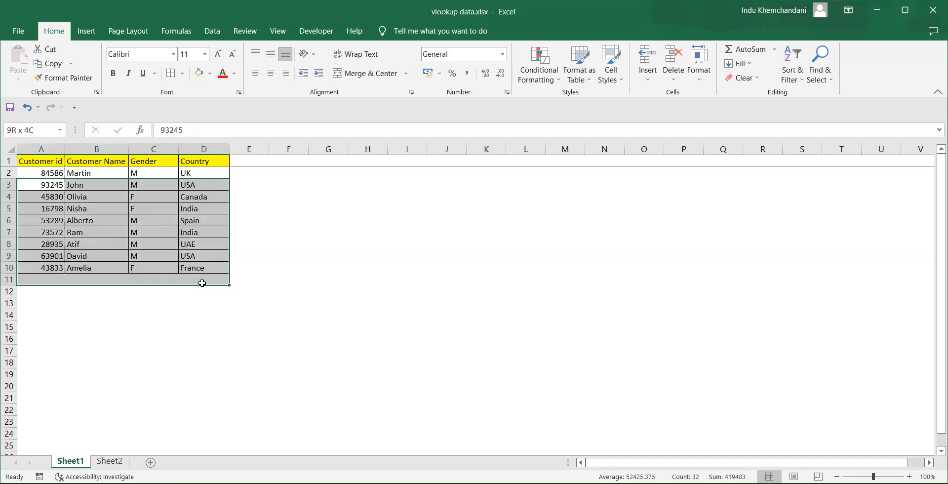
drag(33, 174, 182, 273)
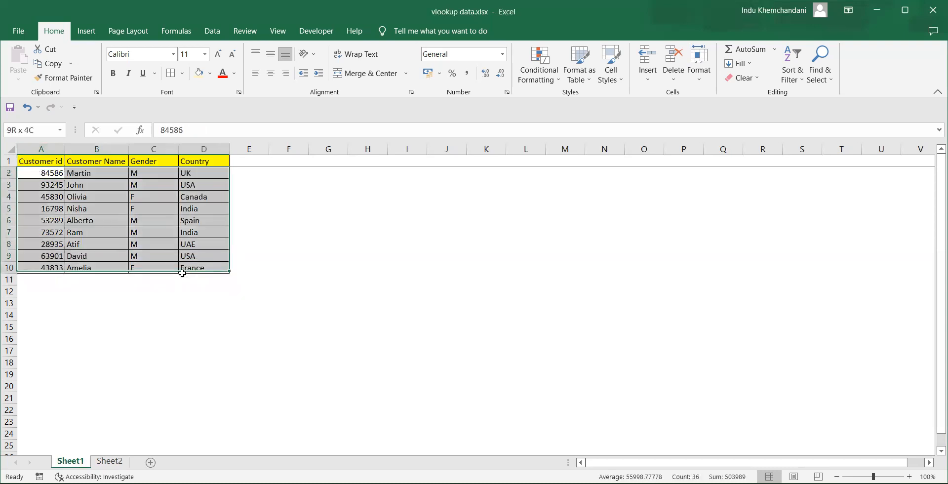
click(110, 461)
click(146, 196)
click(150, 184)
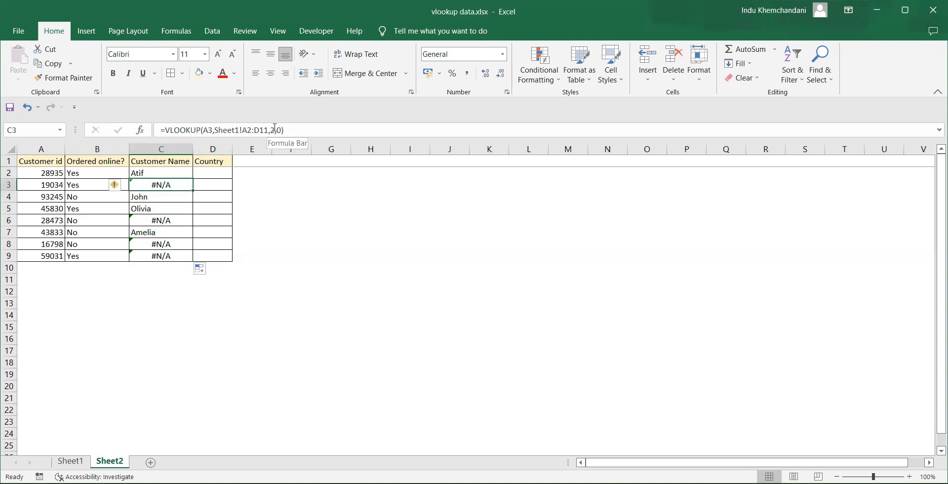
Examine the table array references in the C4 and C8 formulas and compare them with the rows on Sheet1
click(163, 198)
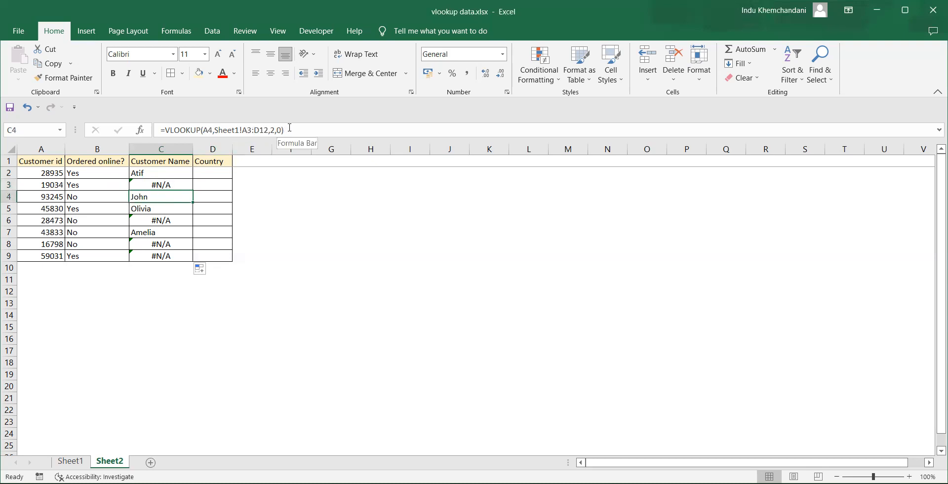
click(70, 461)
drag(43, 184, 194, 291)
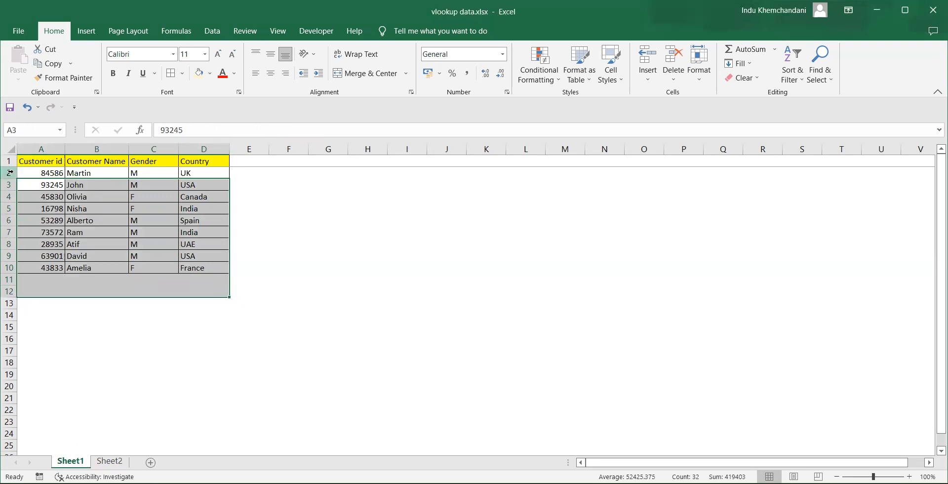
click(109, 461)
click(152, 244)
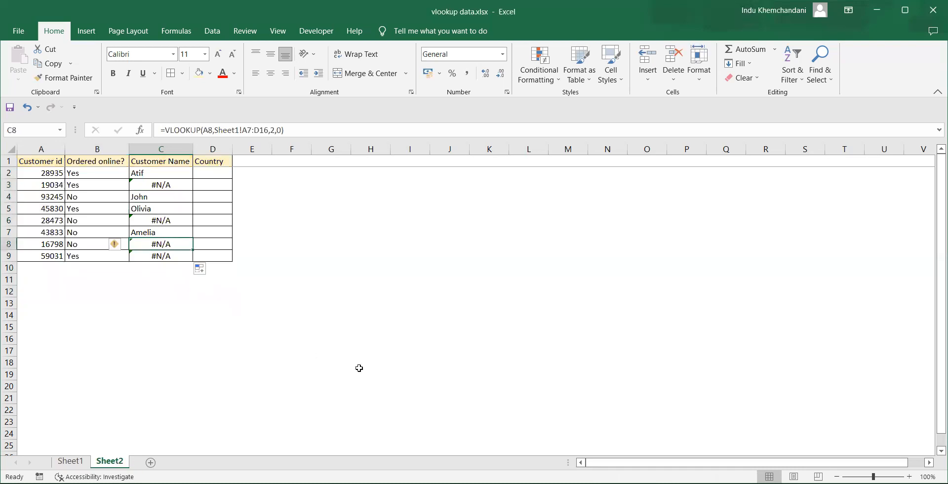
drag(268, 129, 243, 129)
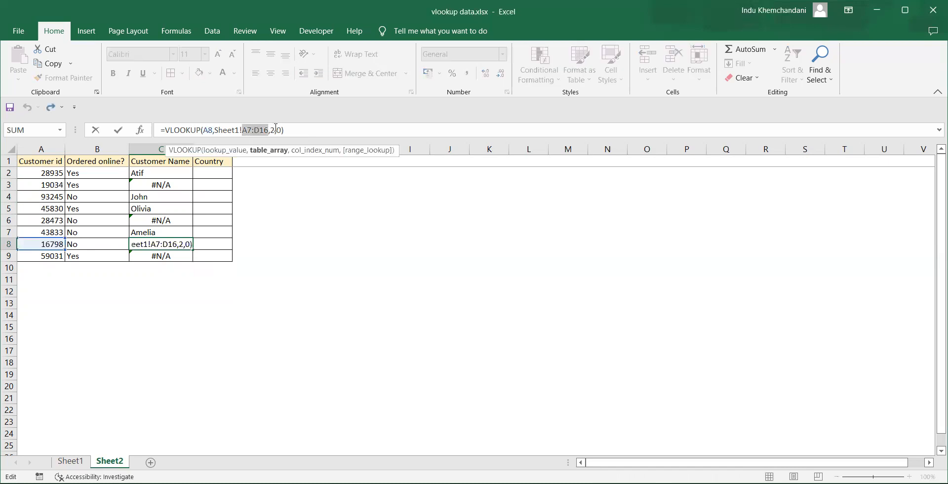
key(Escape)
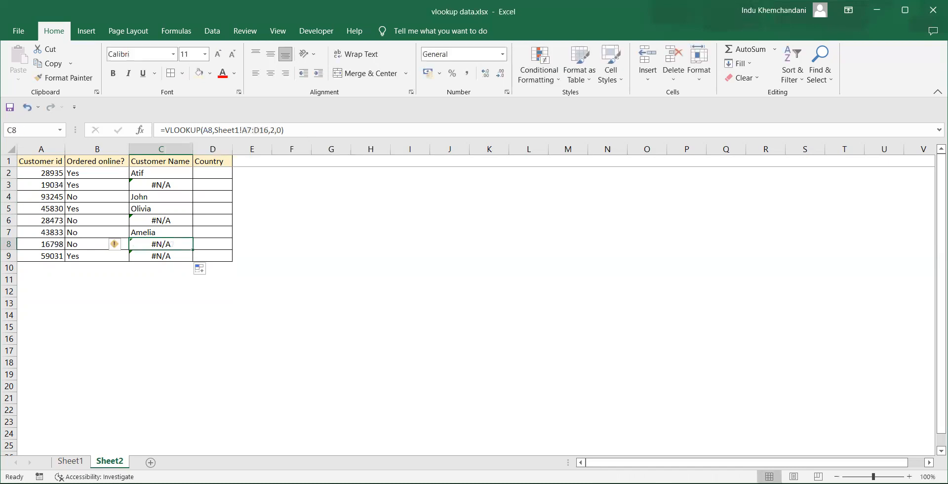
click(71, 460)
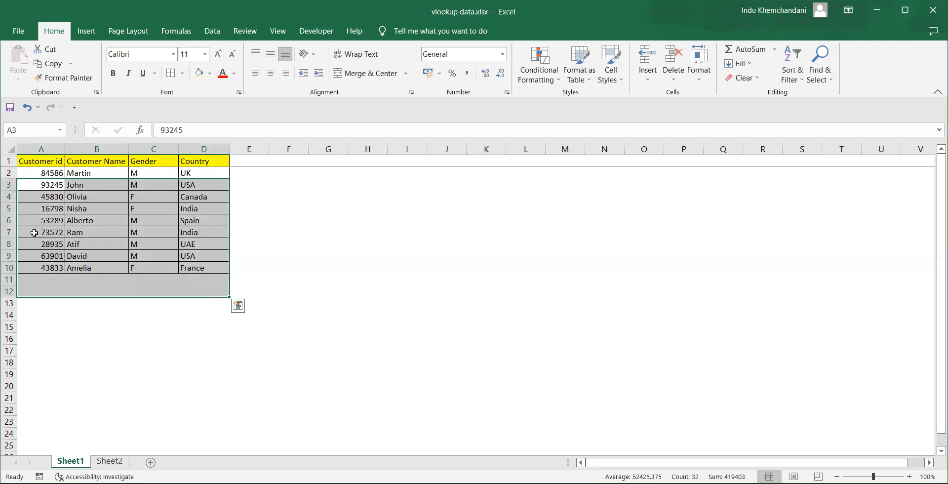
click(110, 461)
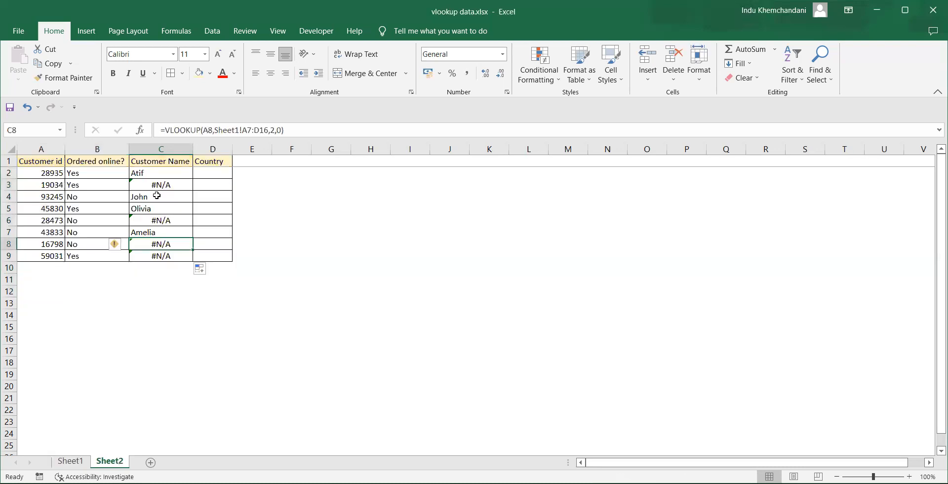
Highlight A7:D16 on Sheet1, the range the C8 formula uses, and compare it with the matching customer record in row 5
click(83, 461)
drag(43, 229, 197, 335)
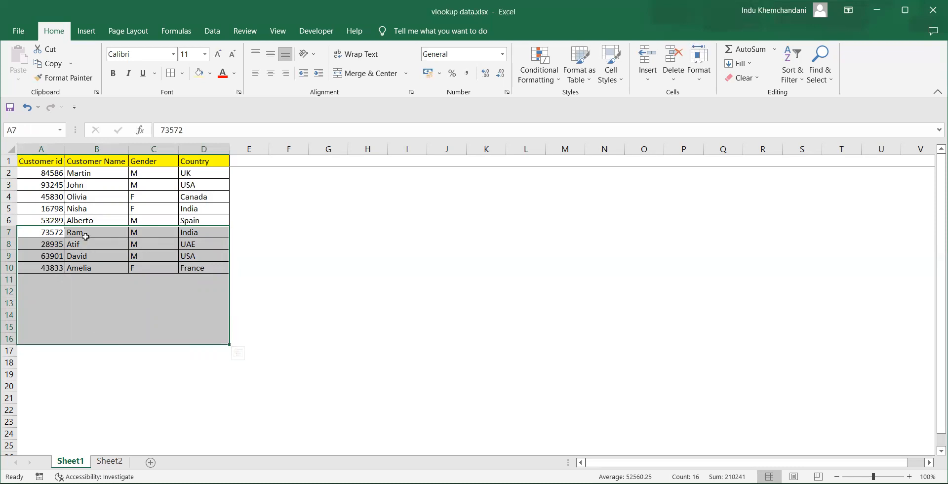
click(10, 208)
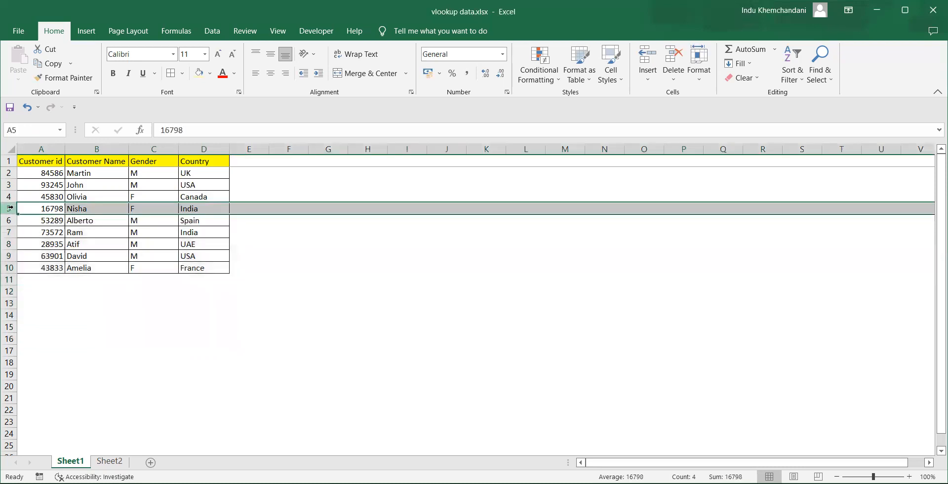
click(38, 161)
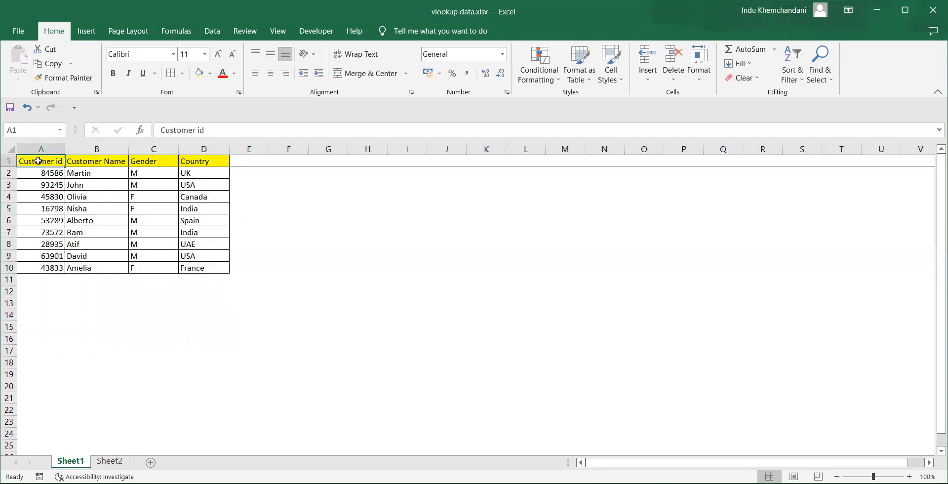
click(110, 461)
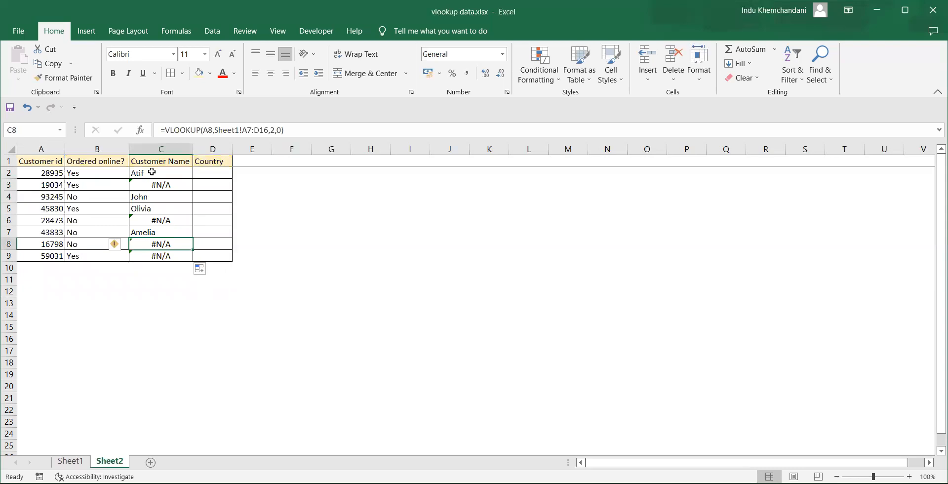
Examine the lookup columns on Sheet1, starting from Customer id, and compare them with the Customer Name results on Sheet2
click(70, 461)
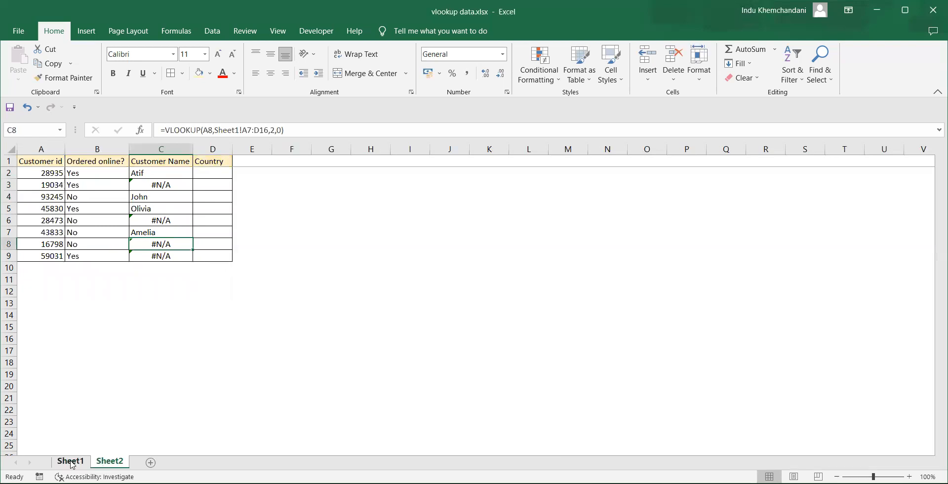
click(55, 153)
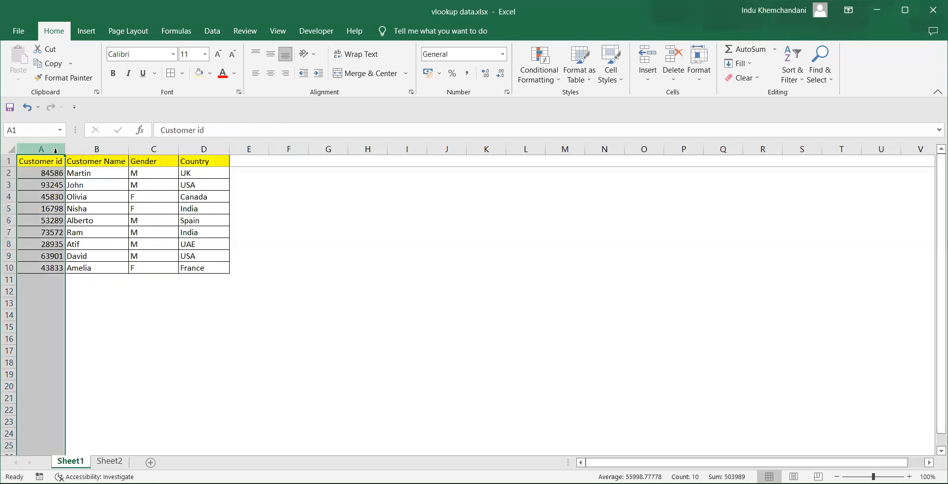
drag(55, 151, 126, 151)
click(47, 161)
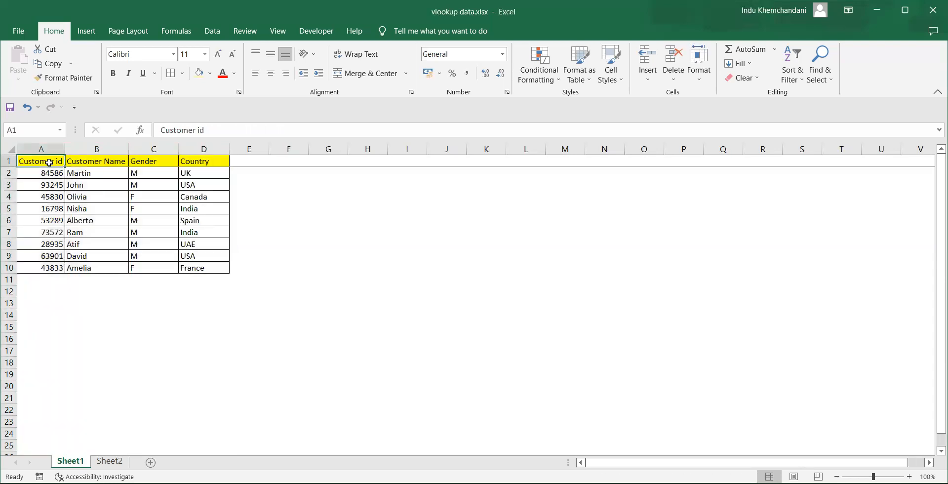
click(109, 461)
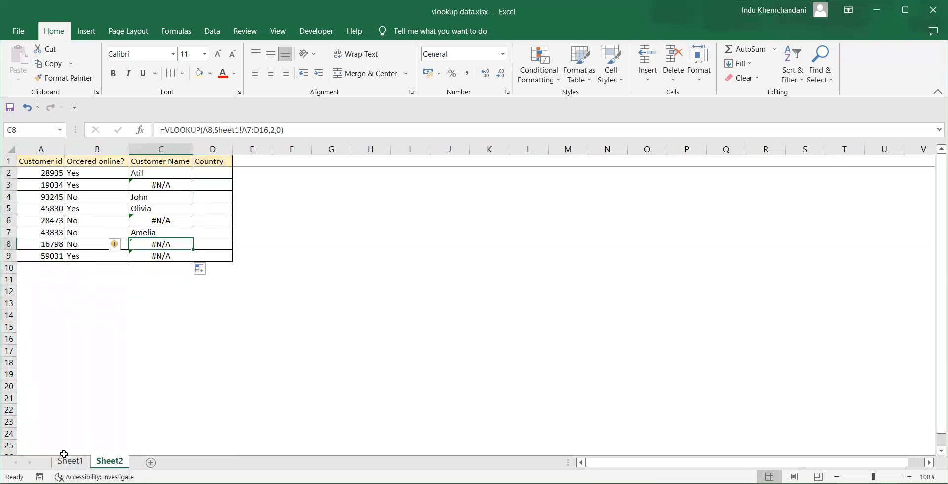
click(79, 459)
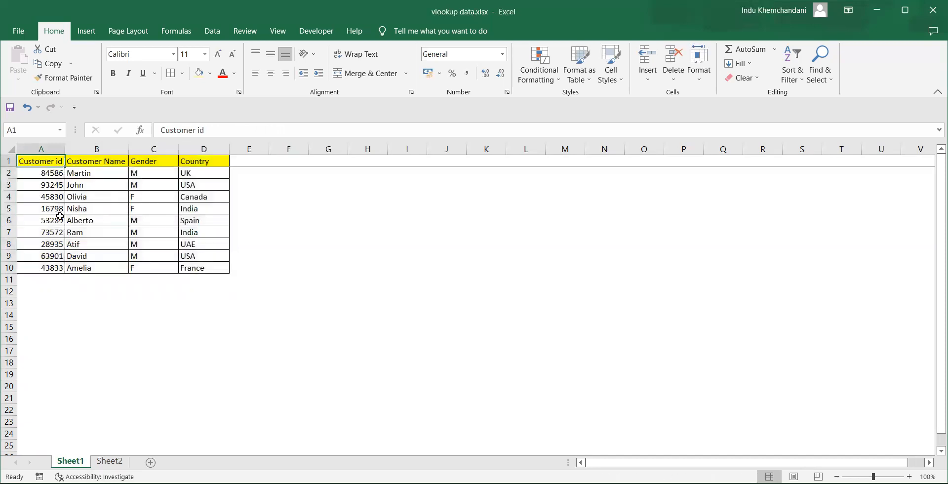
click(114, 462)
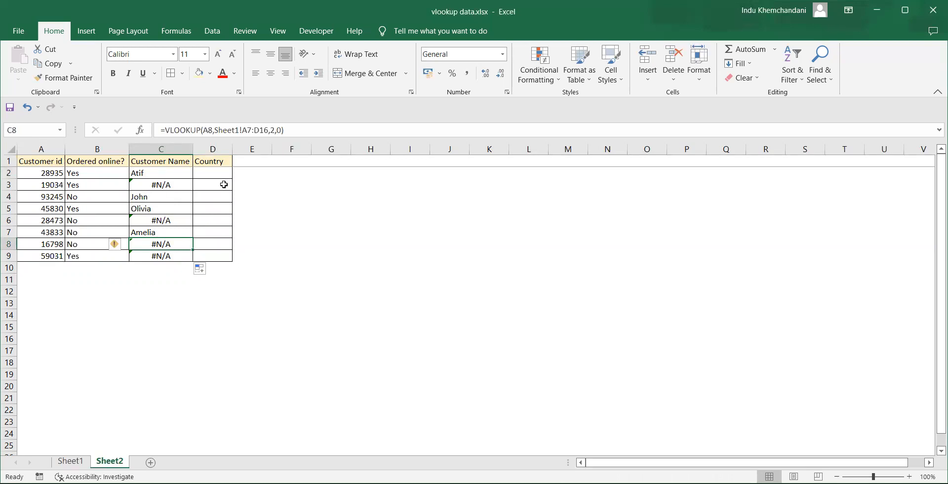
Make the table array in the C2 formula on Sheet2 absolute as Sheet1!$A$1:$D$10
click(153, 170)
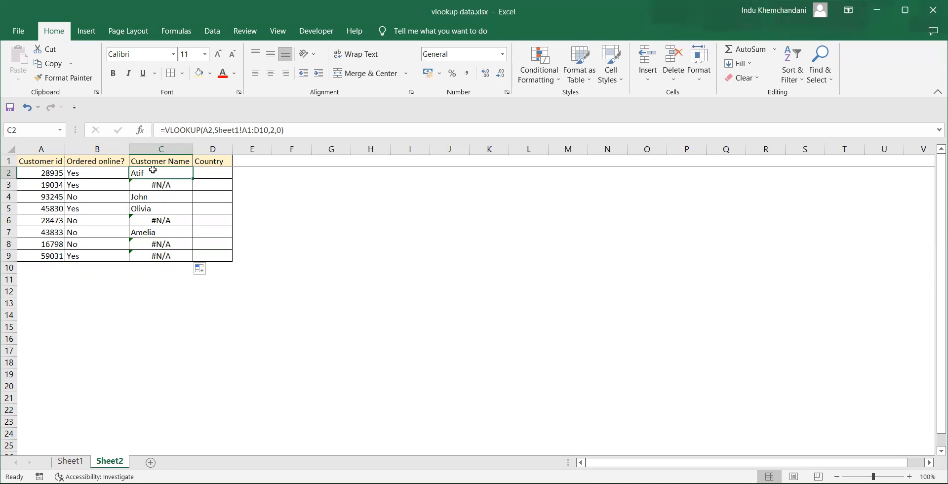
click(265, 130)
drag(265, 129, 215, 131)
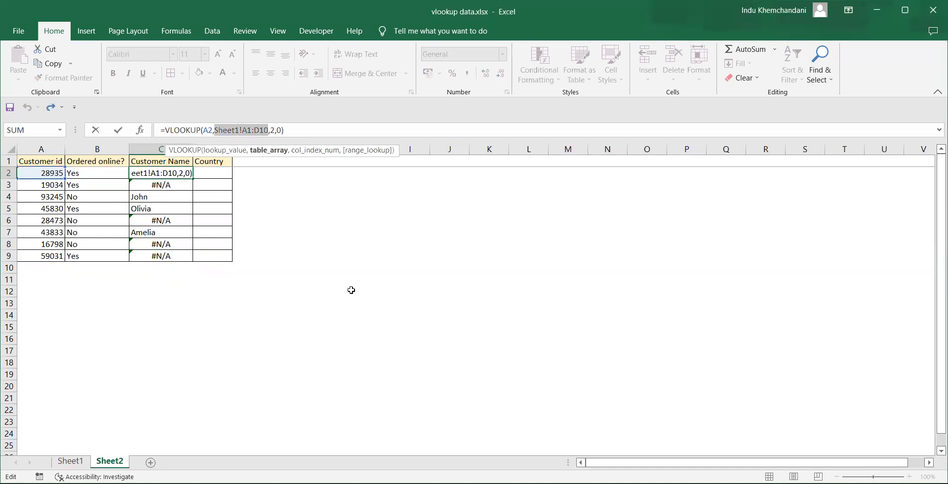
key(F4)
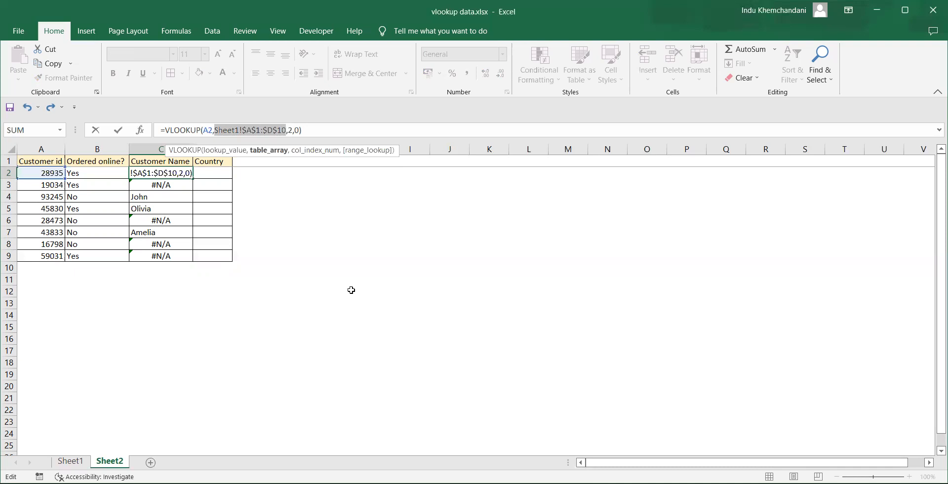
key(Return)
click(177, 171)
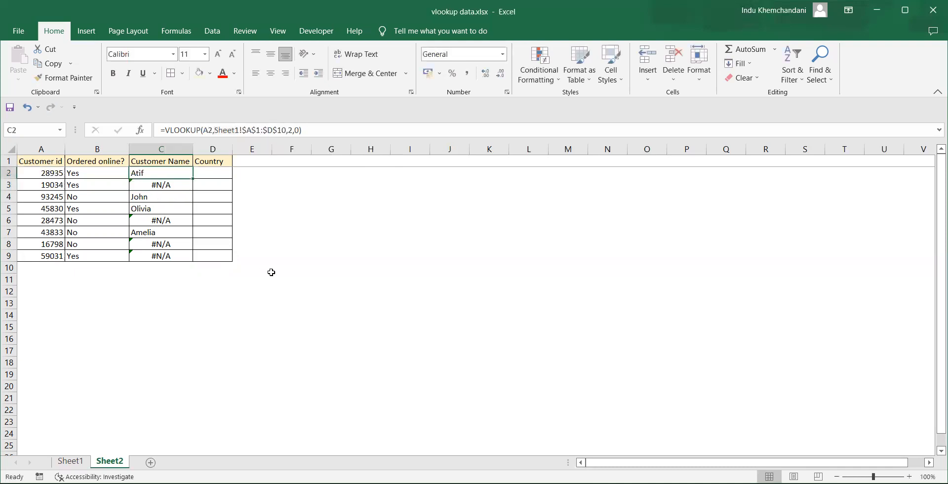
Copy the C2 formula with the absolute table array down the Customer Name column through C9
key(ctrl+c)
key(shift+Down)
key(shift+Down)
key(shift+Down)
key(shift+Down)
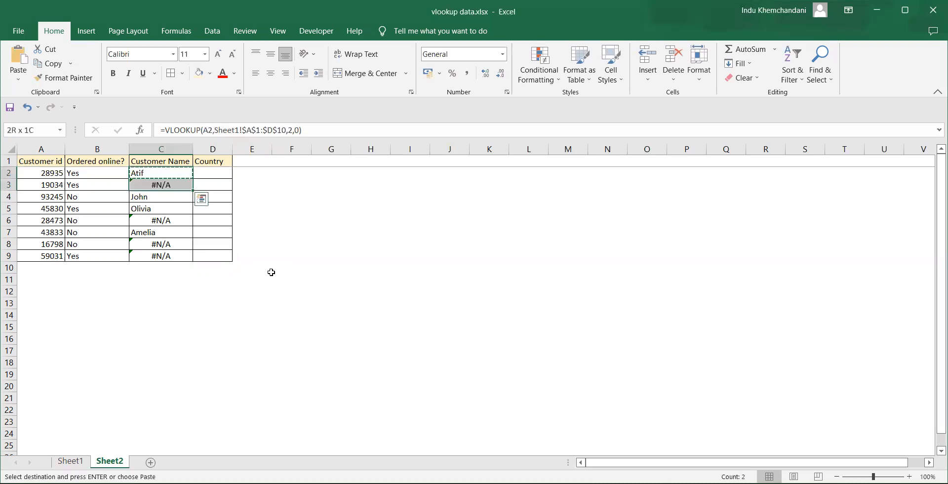
key(shift+Down)
key(shift+Down)
key(shift+Down)
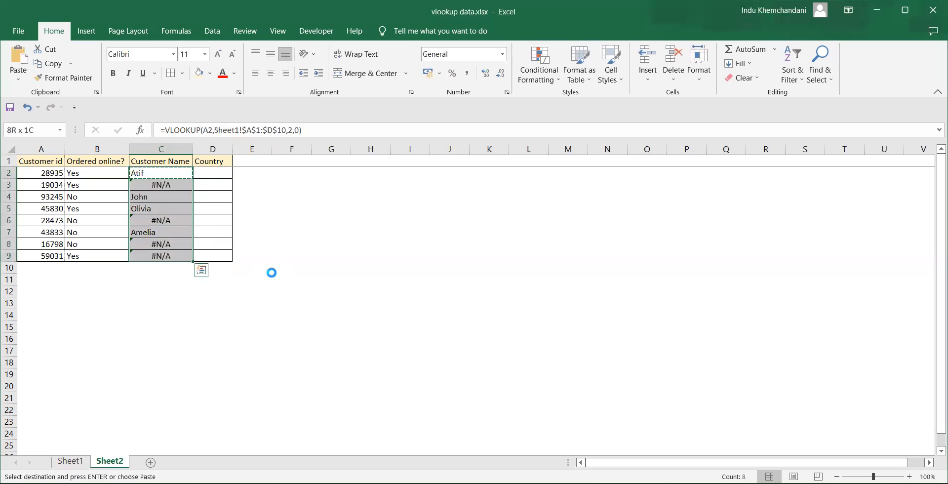
key(ctrl+v)
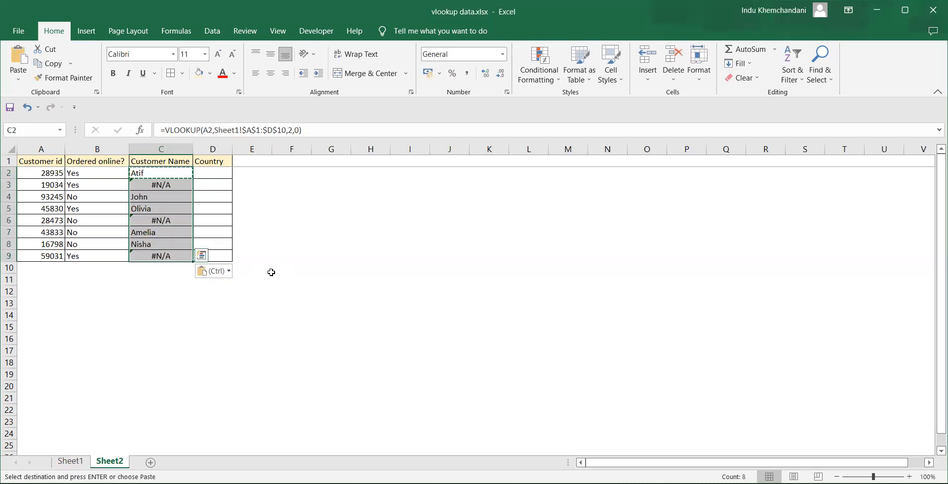
Inspect the table array references in the C8, C3, C4 and C5 formulas
click(151, 244)
key(Escape)
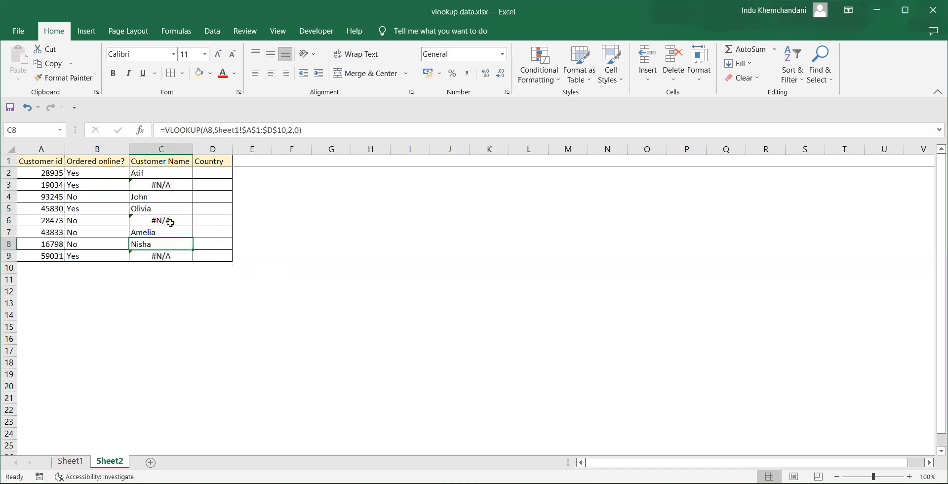
click(170, 184)
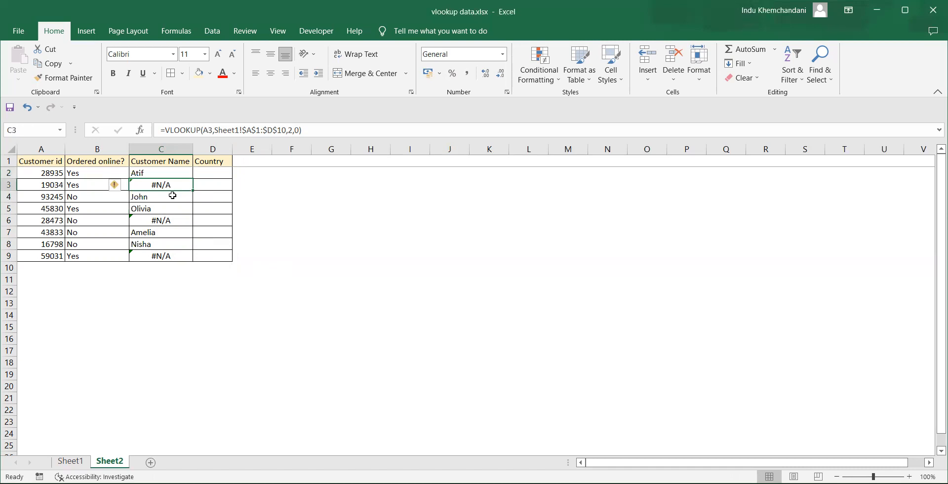
click(173, 195)
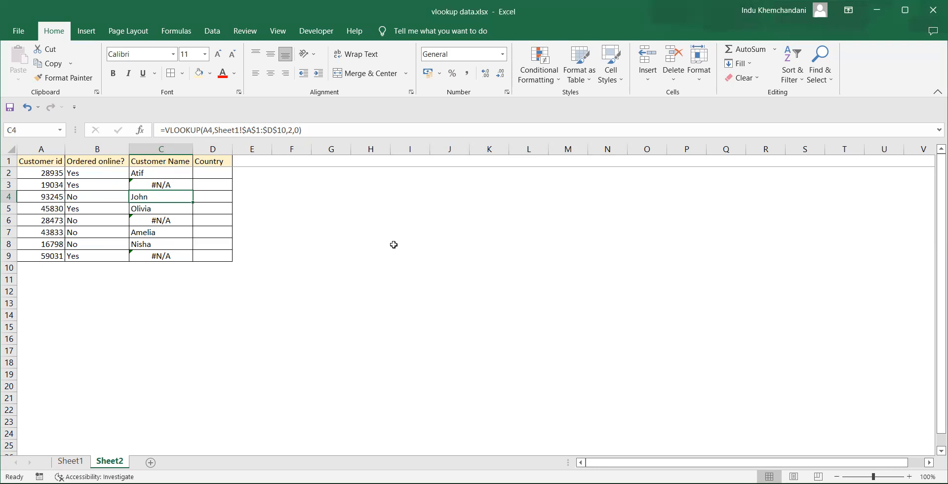
click(165, 209)
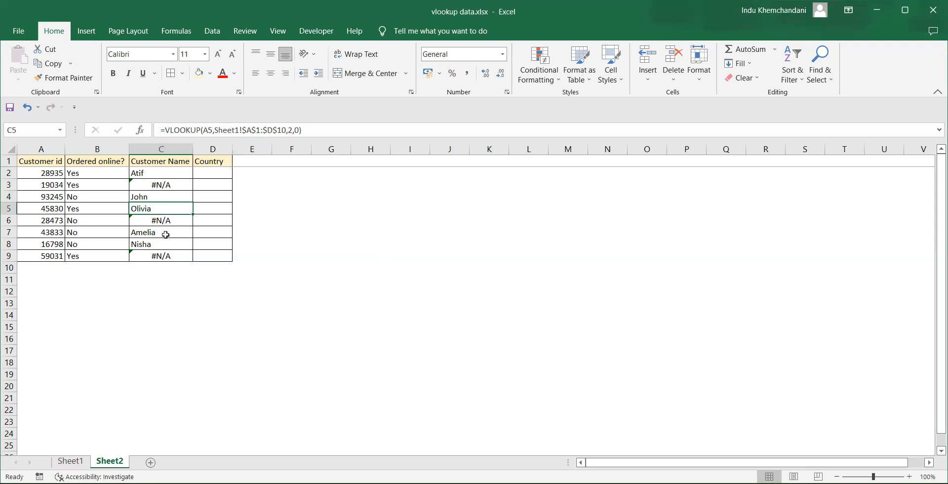
Change the table array in the C2 formula to the whole columns Sheet1!A:D and fill the formula down through C9
click(166, 175)
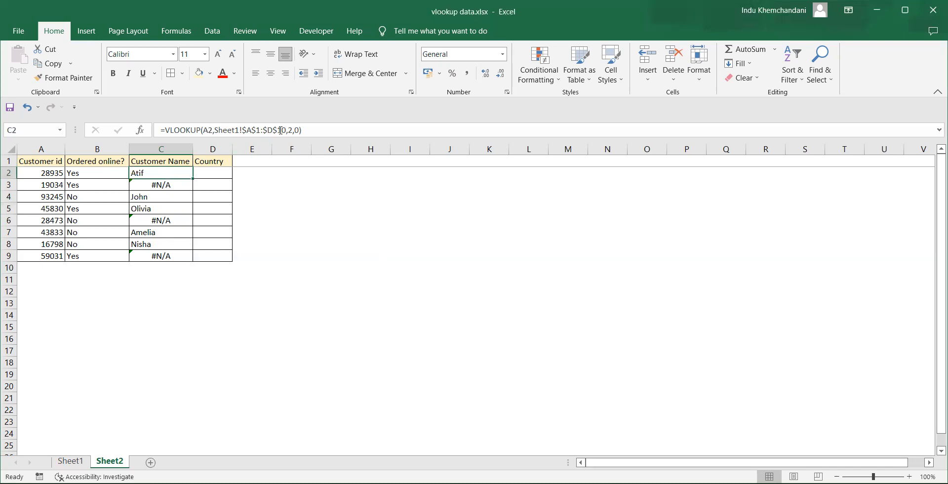
drag(286, 127, 243, 129)
text(A$)
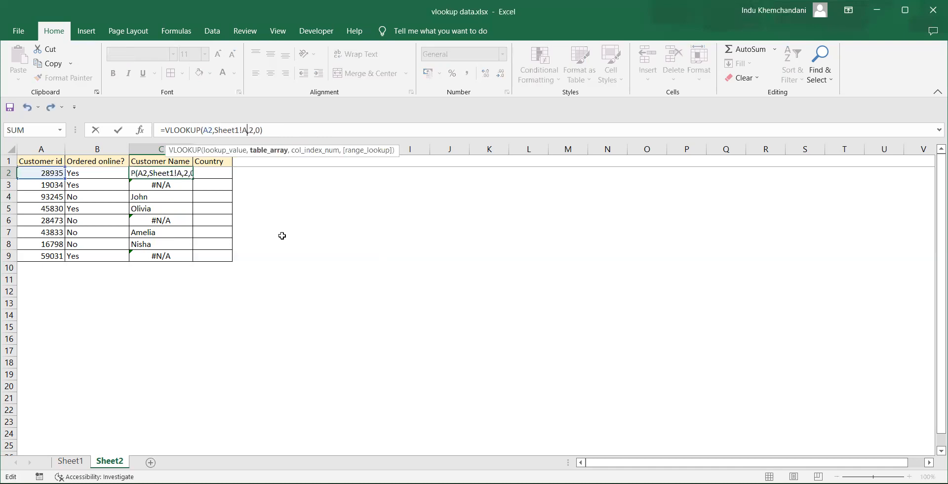
text(1:$D$10)
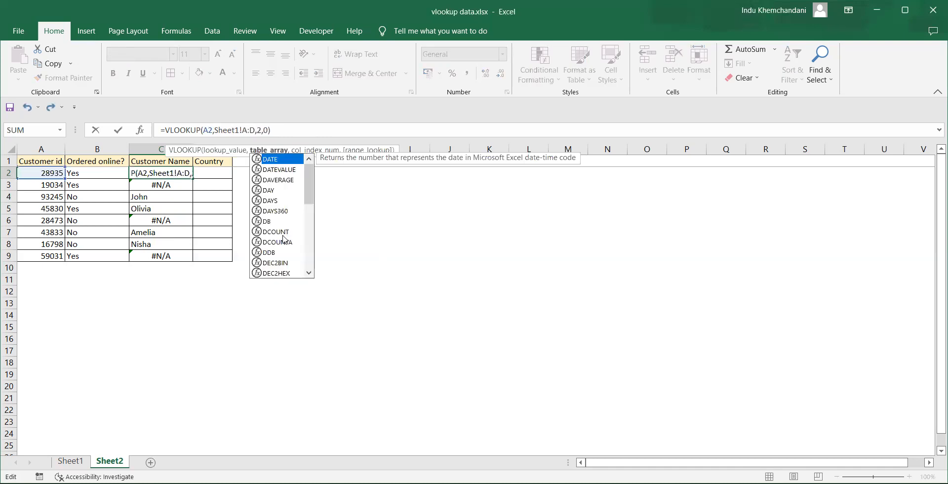
key(Return)
click(165, 172)
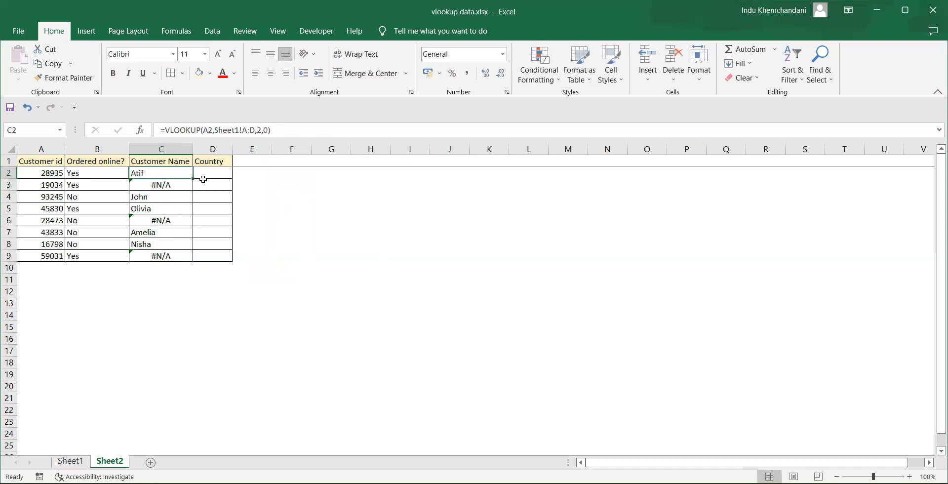
drag(193, 180, 193, 260)
Start a VLOOKUP formula in D2 on Sheet2 with lookup value A2 and table array Sheet1!A:D
click(206, 172)
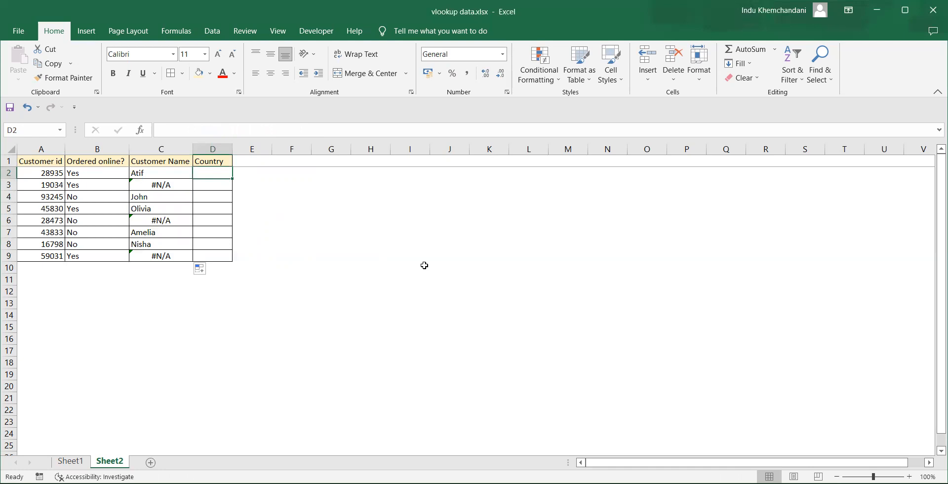
text(=)
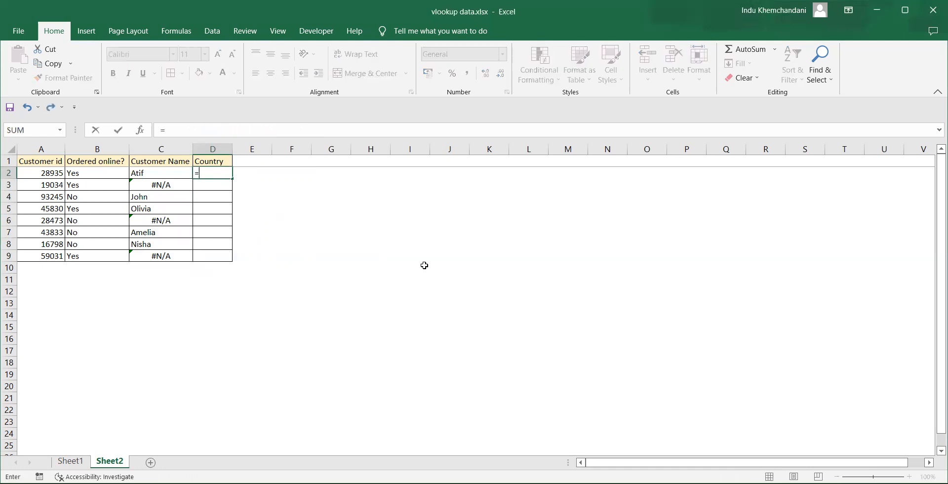
text(vlookup()
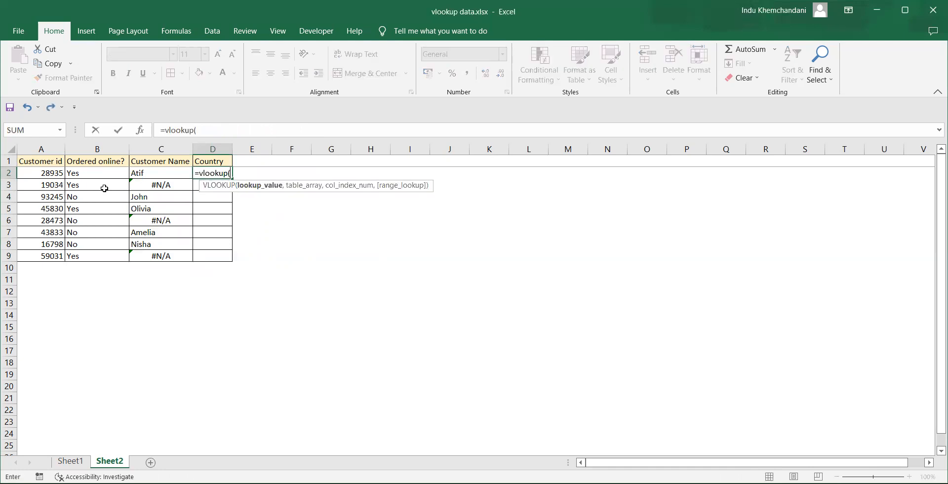
click(46, 175)
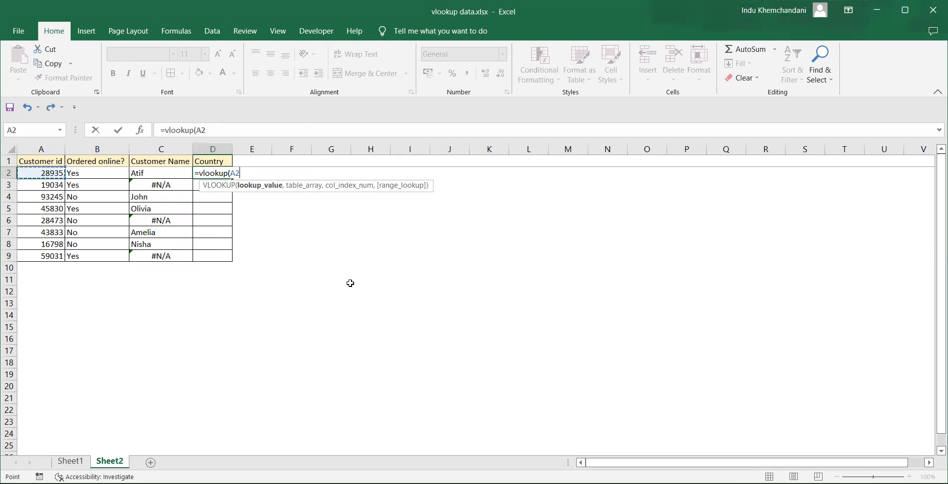
text(,)
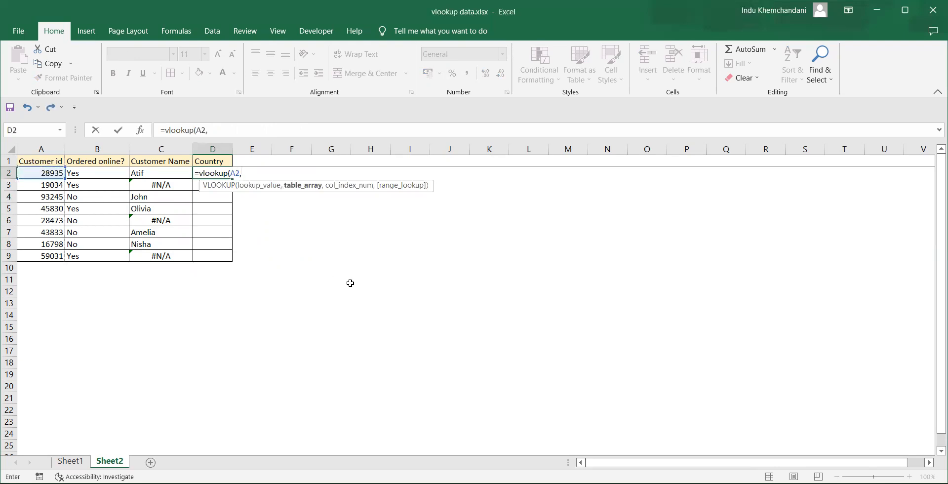
click(76, 461)
click(53, 147)
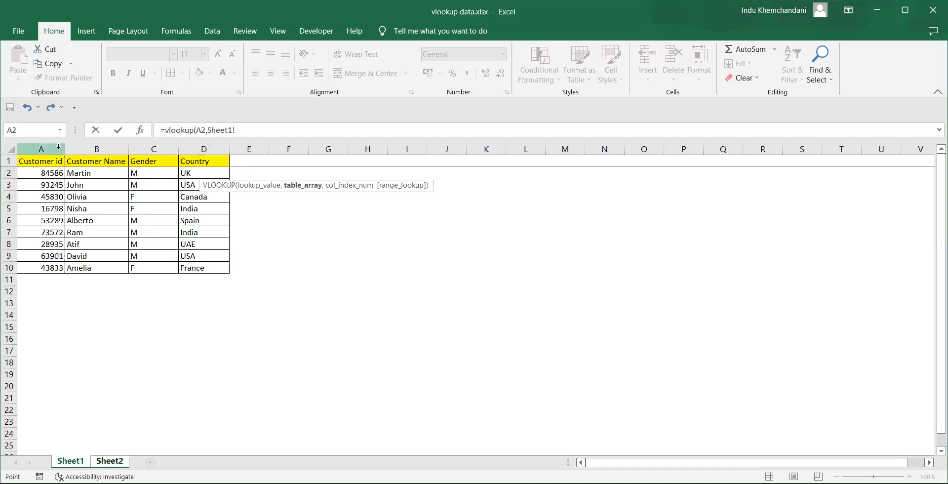
drag(53, 147, 207, 148)
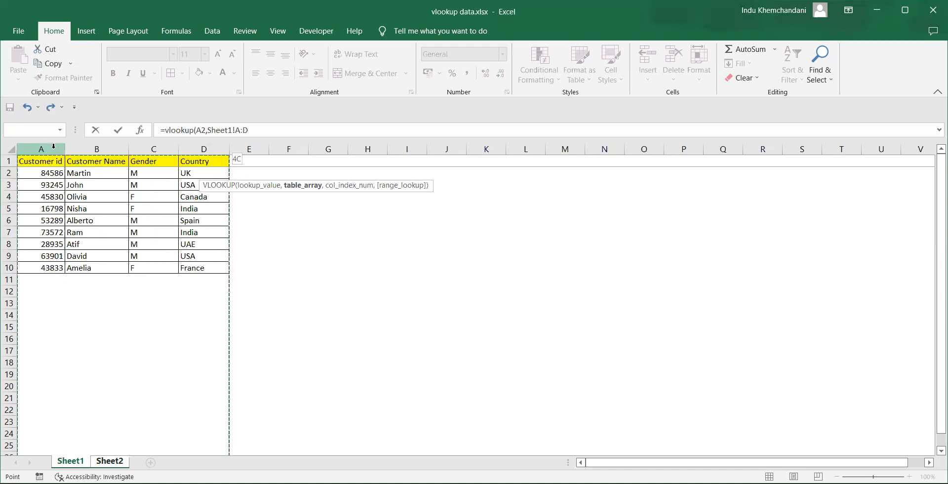
Complete the D2 formula with column index 4 and range lookup 0, and fill it down the Country column through D9
click(276, 129)
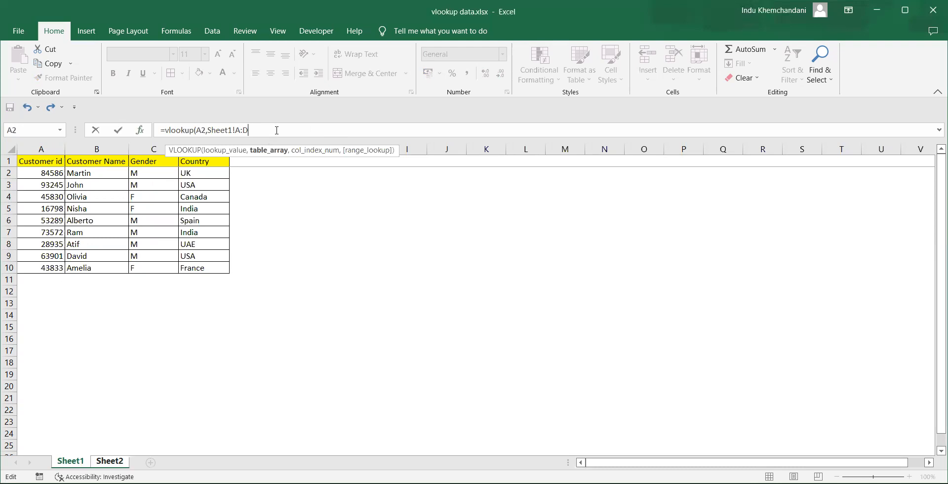
text(,)
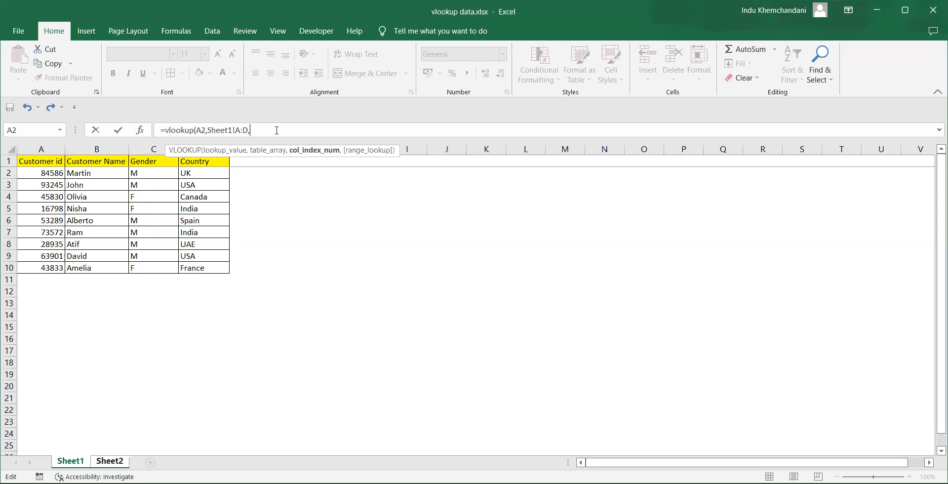
text(4,0)
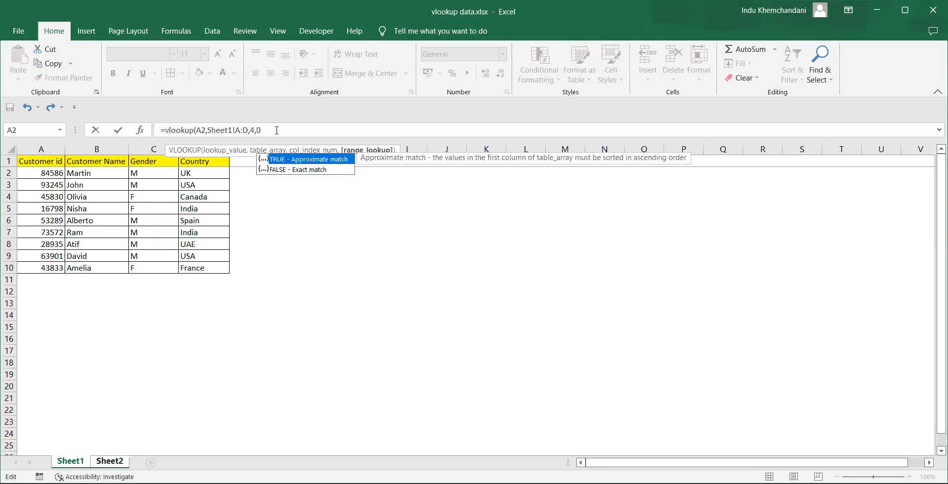
key(Return)
click(207, 174)
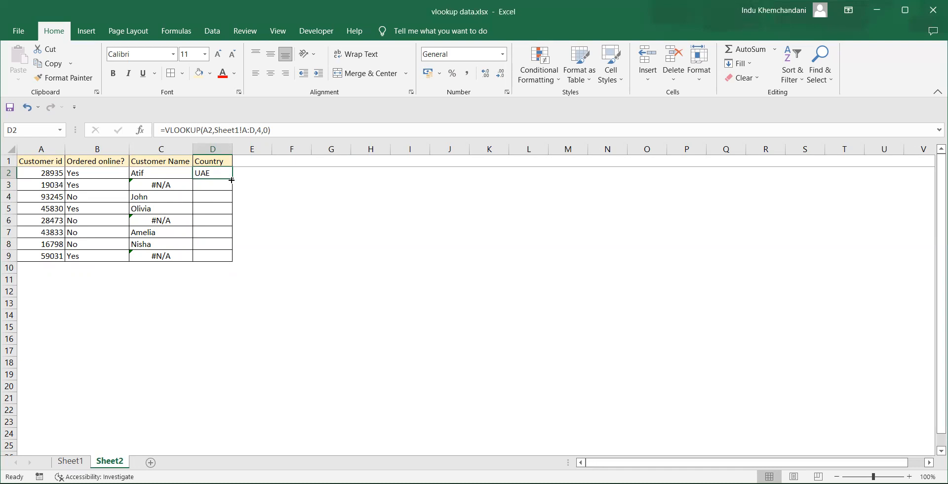
double_click(231, 180)
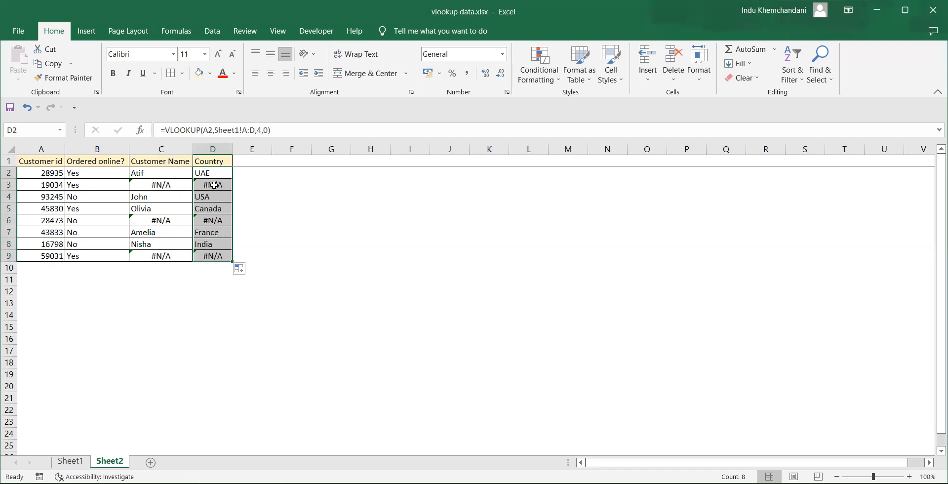
Check the Country results in D2, D3 and D5 on Sheet2 against the matching customer ids on Sheet1
click(214, 173)
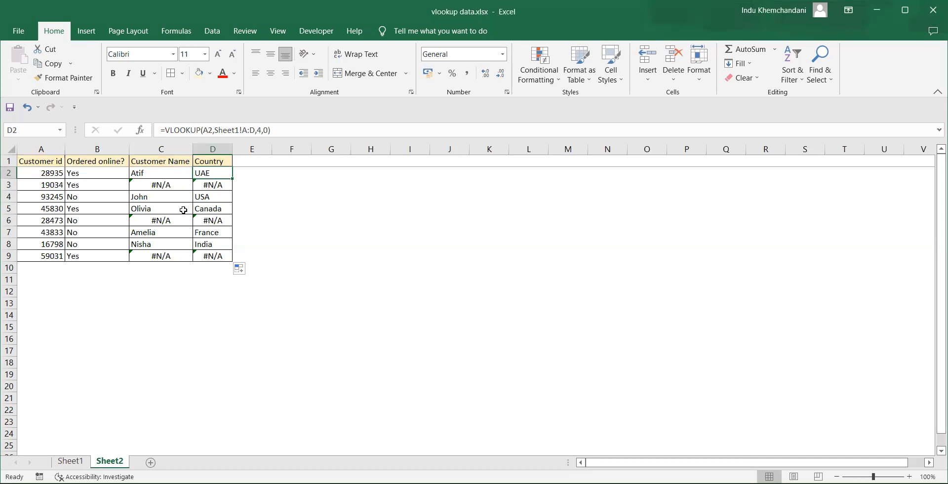
click(71, 461)
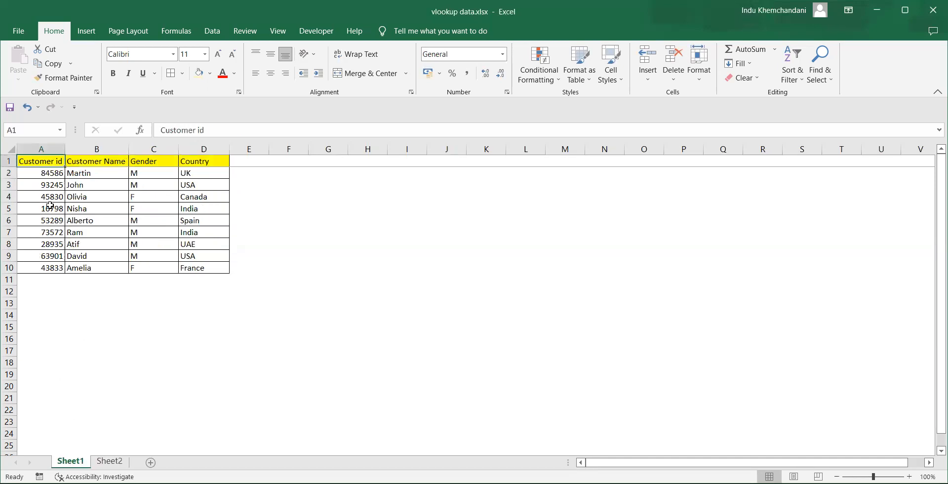
click(43, 245)
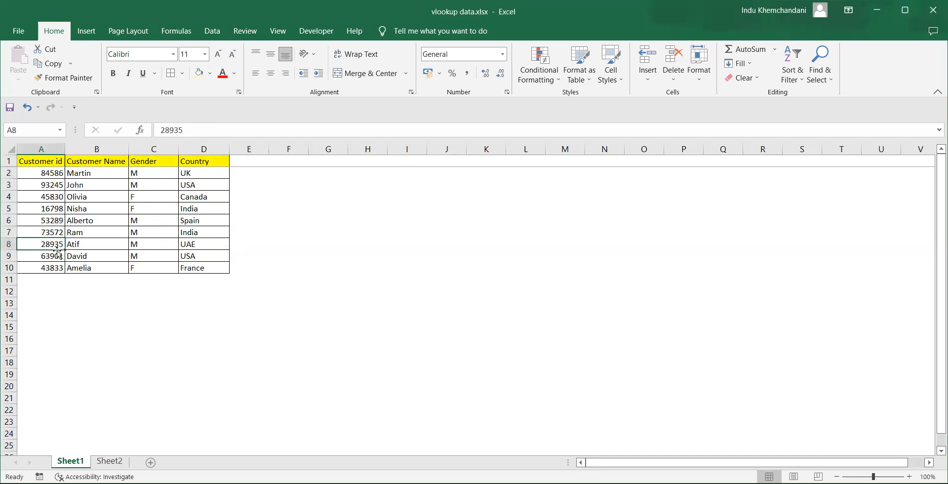
click(107, 461)
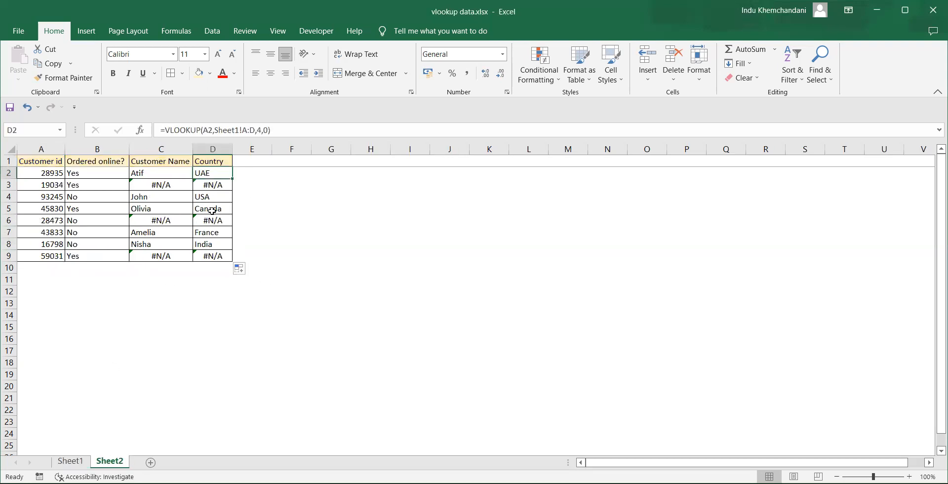
click(212, 185)
click(46, 185)
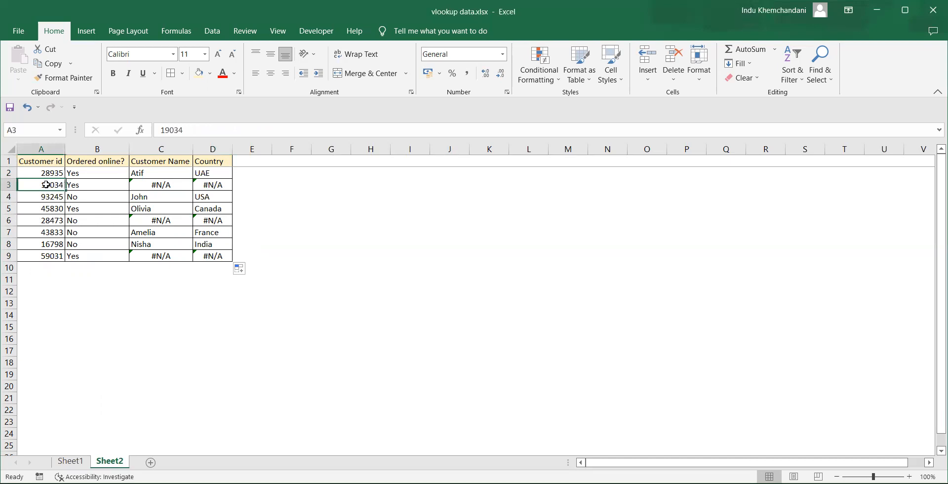
click(214, 206)
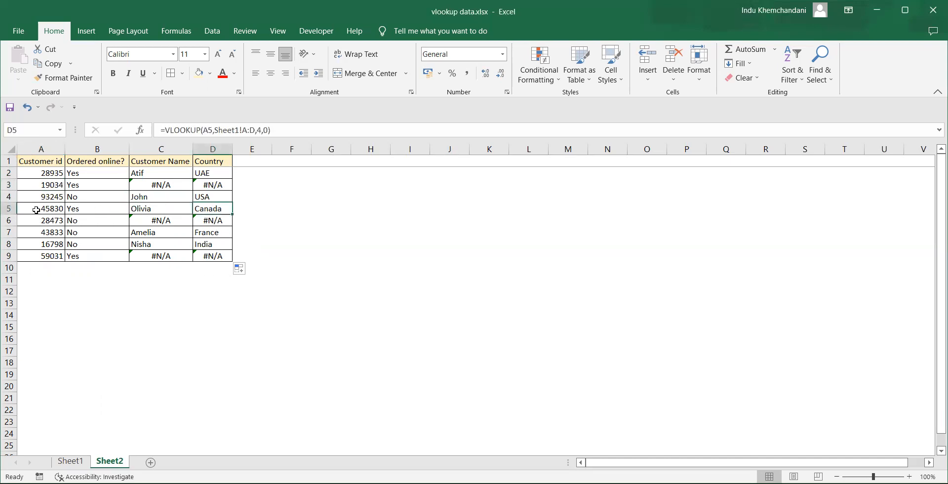
click(70, 461)
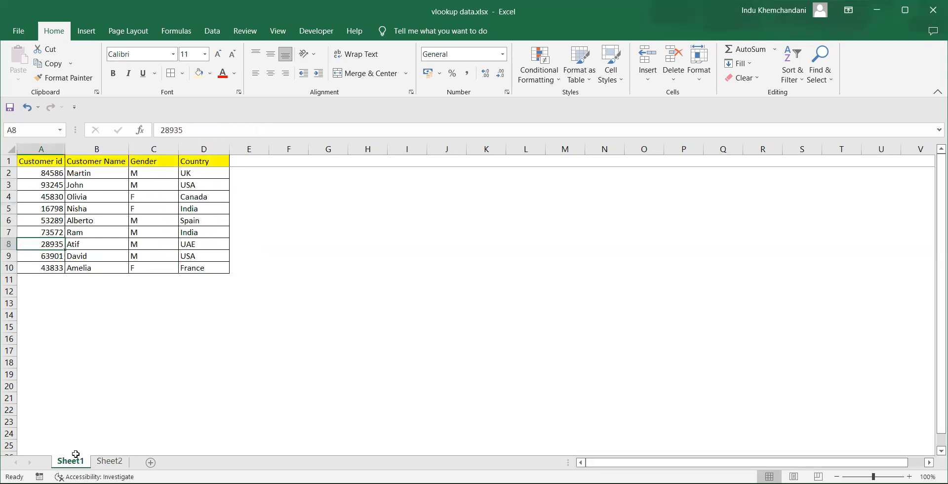
click(35, 197)
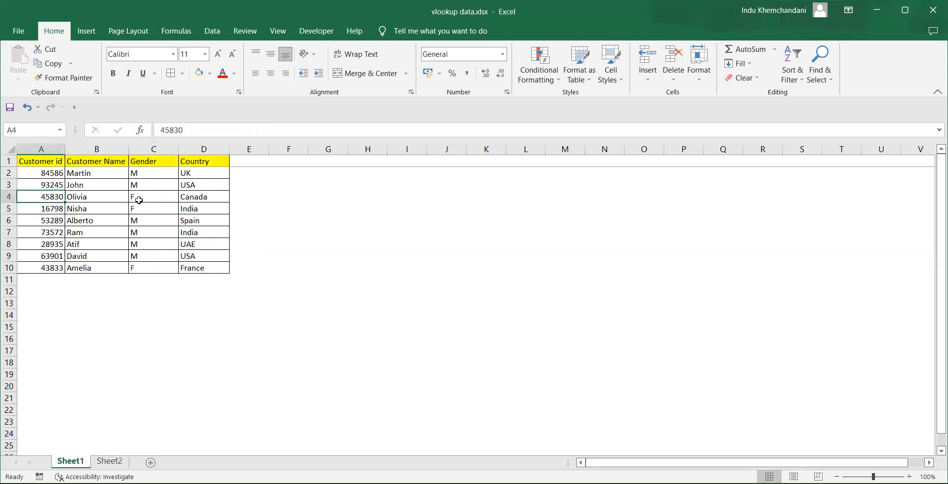
click(110, 461)
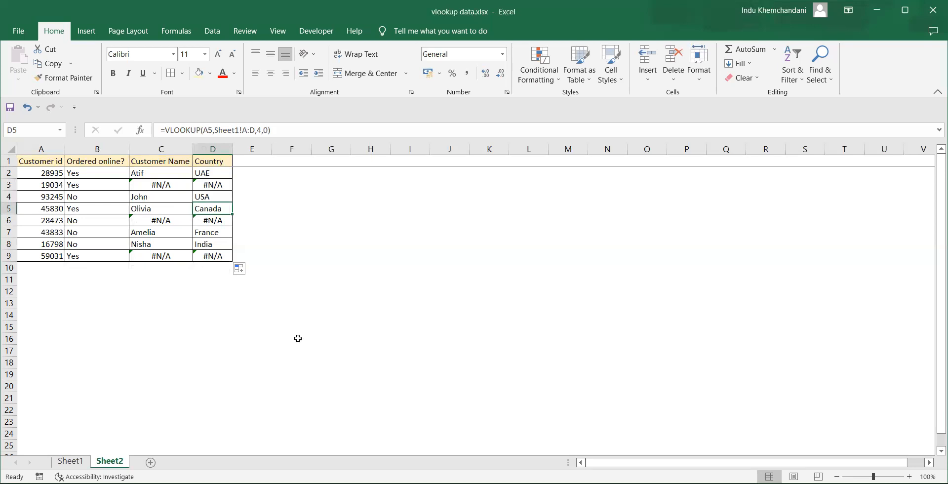
click(72, 462)
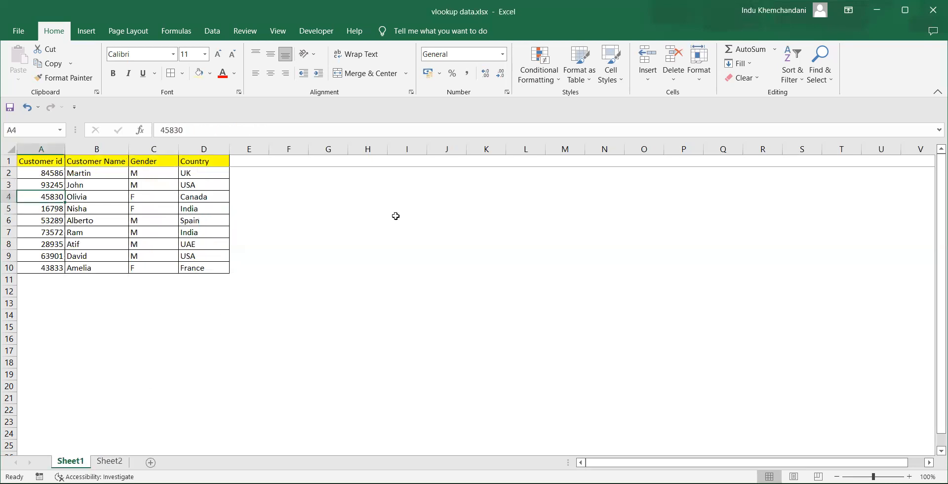
click(337, 161)
drag(333, 182, 324, 233)
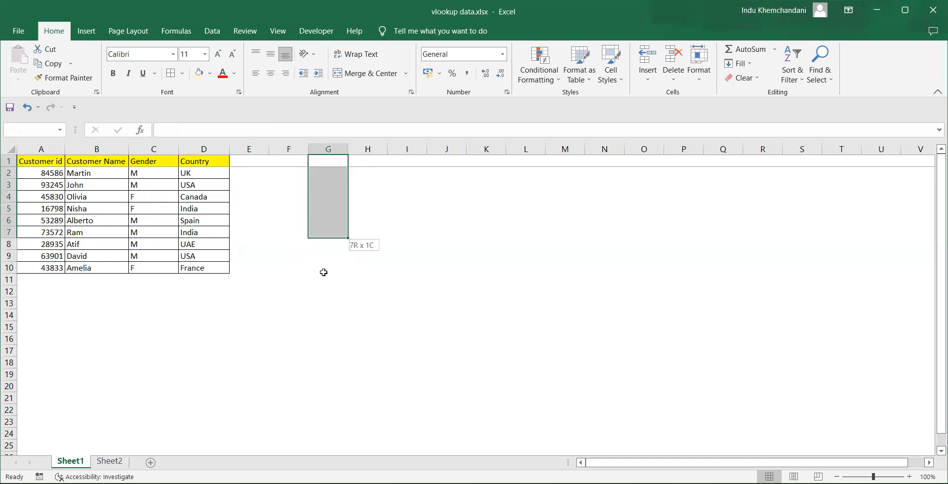
drag(37, 161, 44, 204)
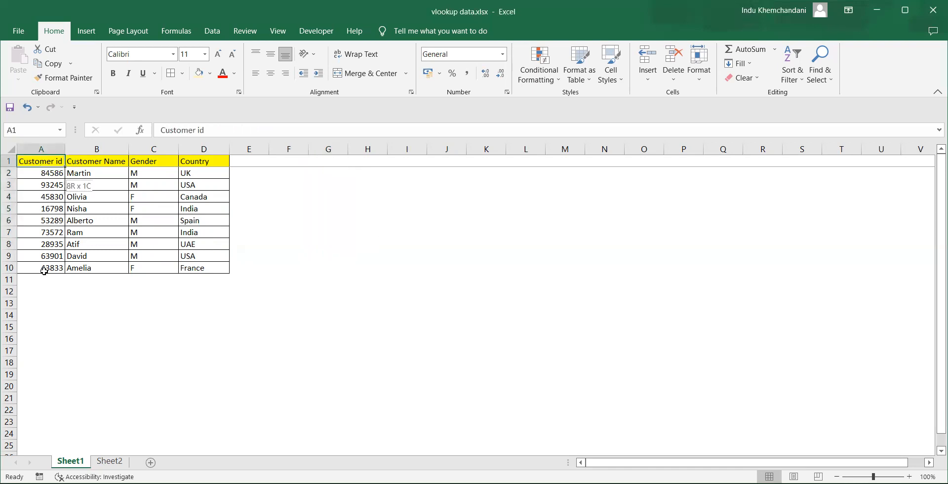
drag(44, 271, 44, 271)
click(319, 161)
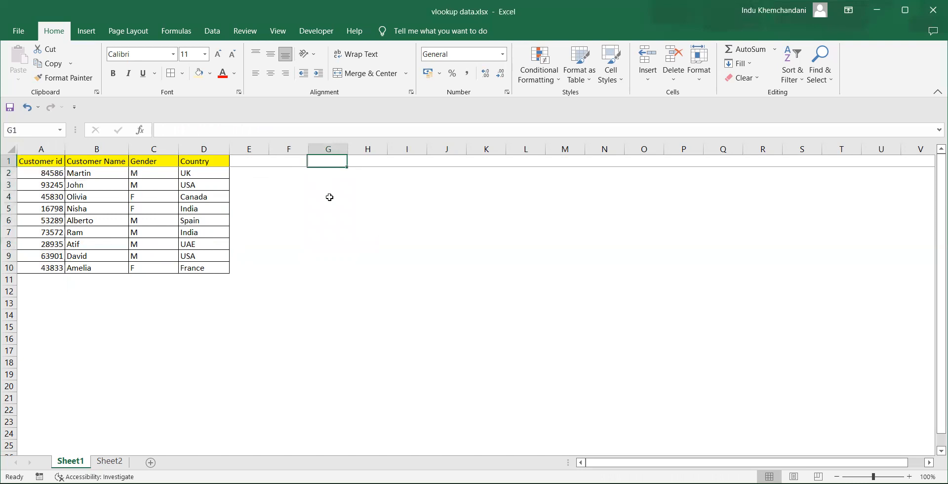
drag(334, 227, 333, 227)
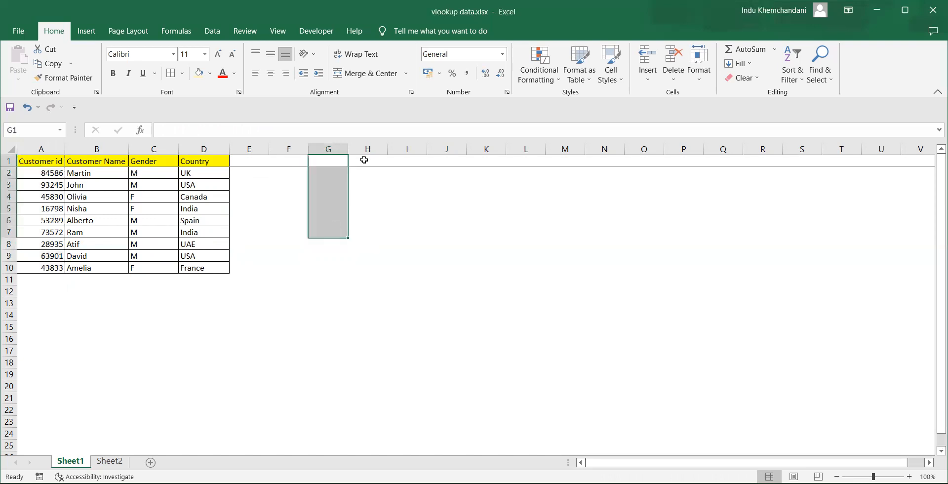
click(364, 159)
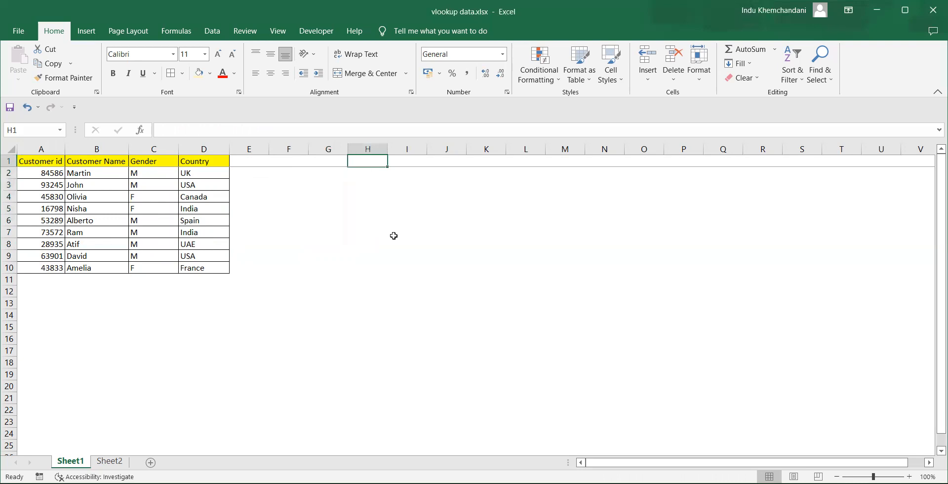
Try a VLOOKUP in H2 on Sheet1 with lookup value G2 and the whole-column table array A:D
click(370, 176)
text(=vlookup)
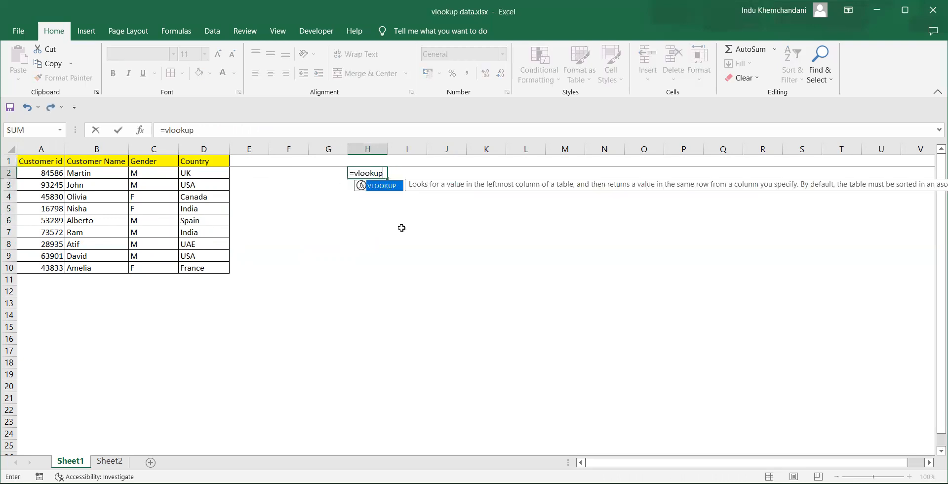
text(()
click(324, 172)
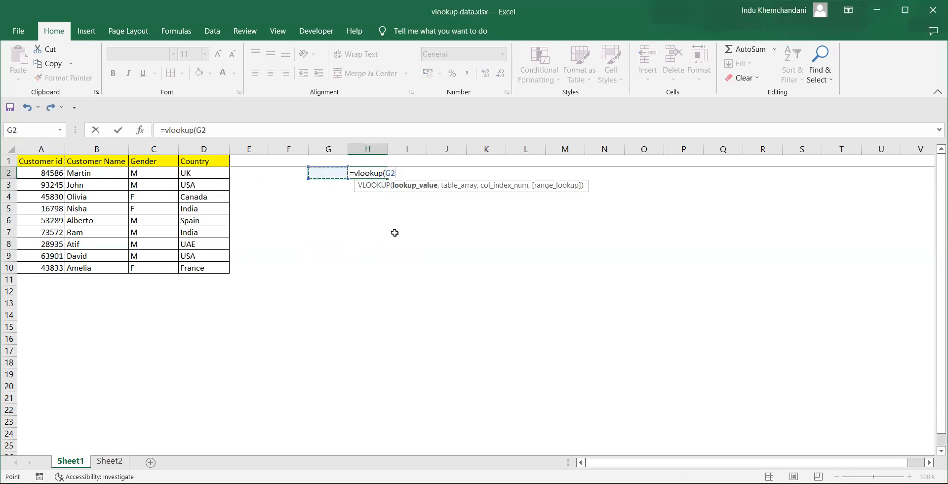
text(,)
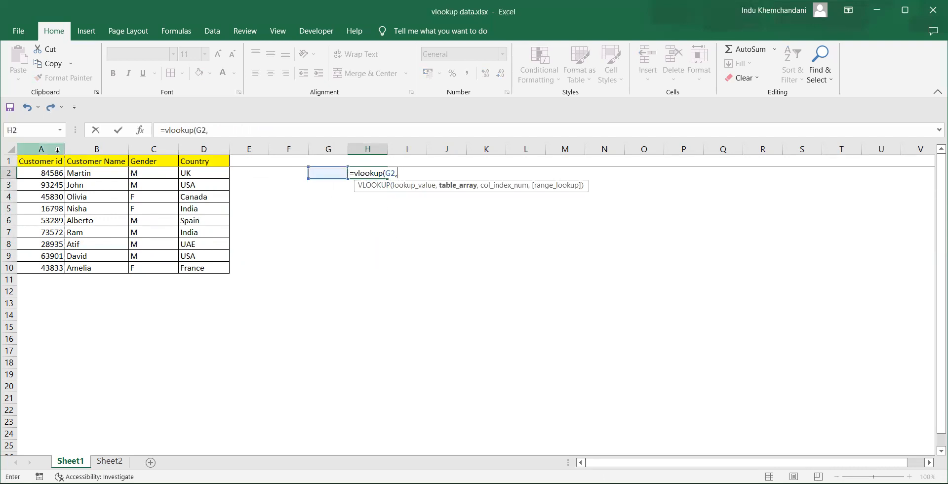
drag(50, 152, 123, 150)
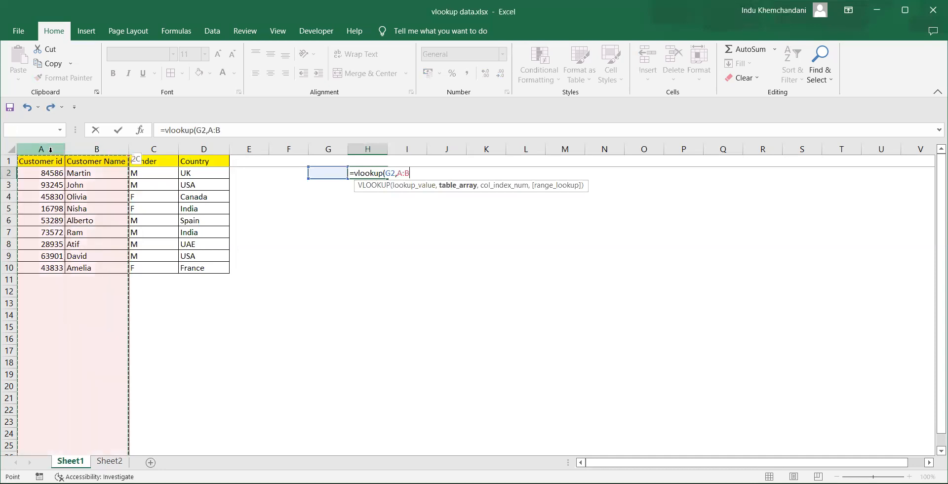
drag(50, 150, 218, 150)
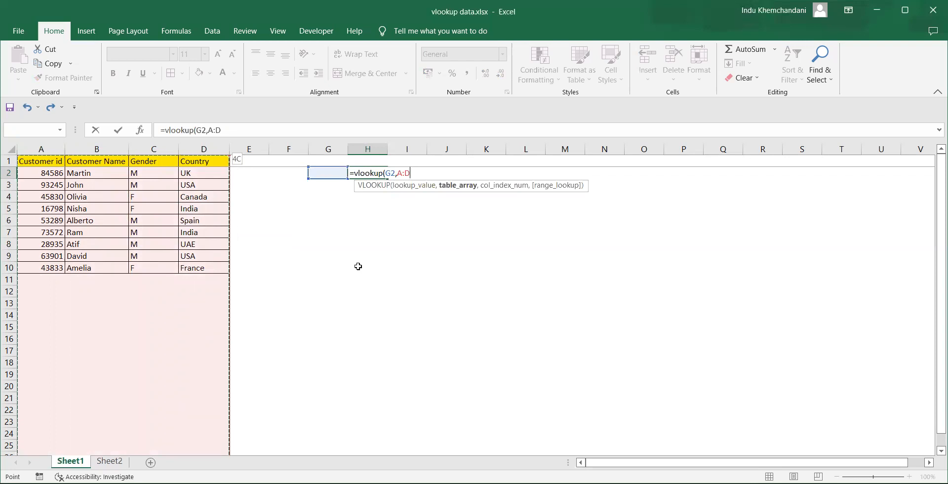
key(Escape)
Start a new VLOOKUP formula in C2 on Sheet2 with lookup value A2 and table array Sheet1!A:D
click(109, 461)
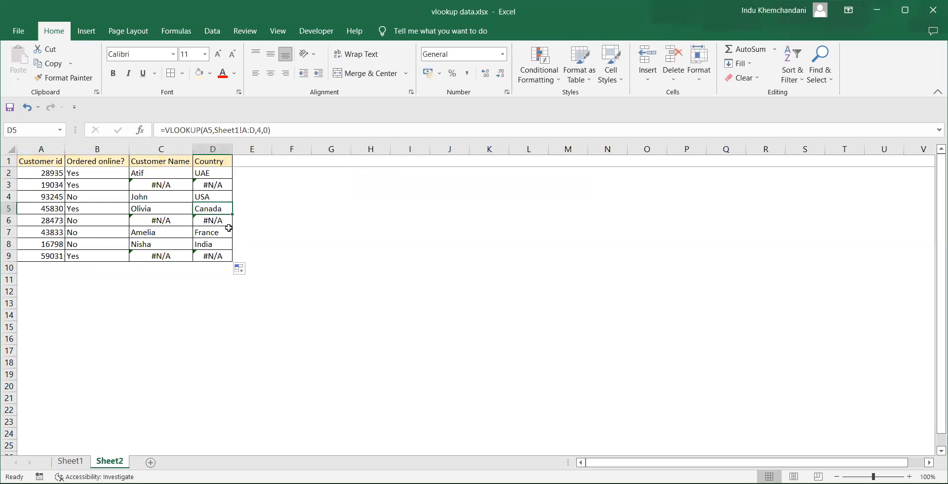
click(148, 172)
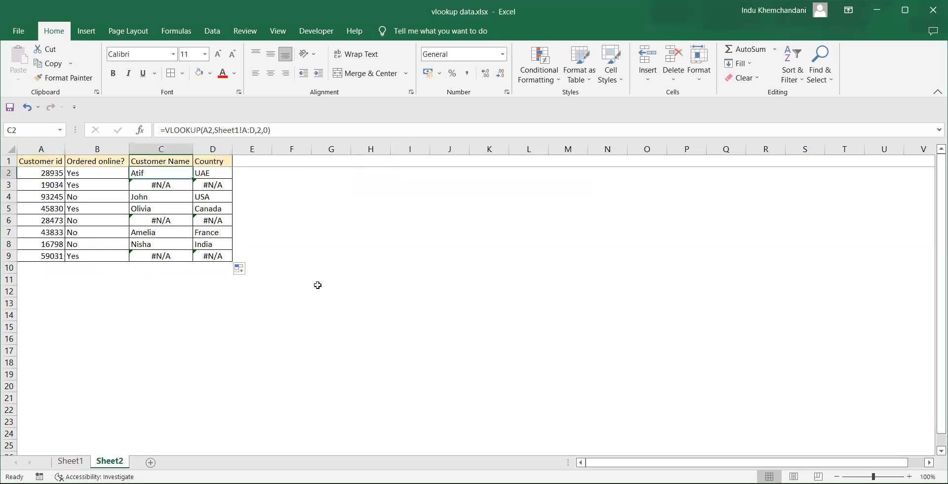
text(=)
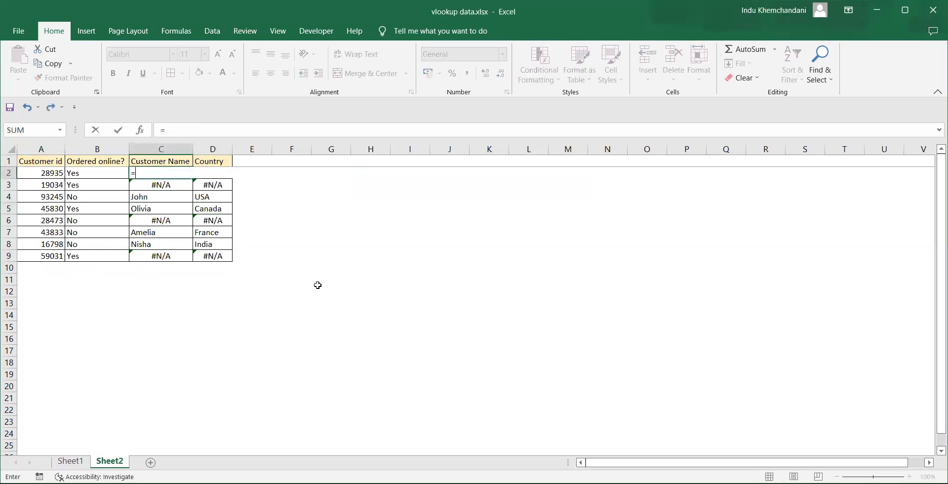
text(vlookup)
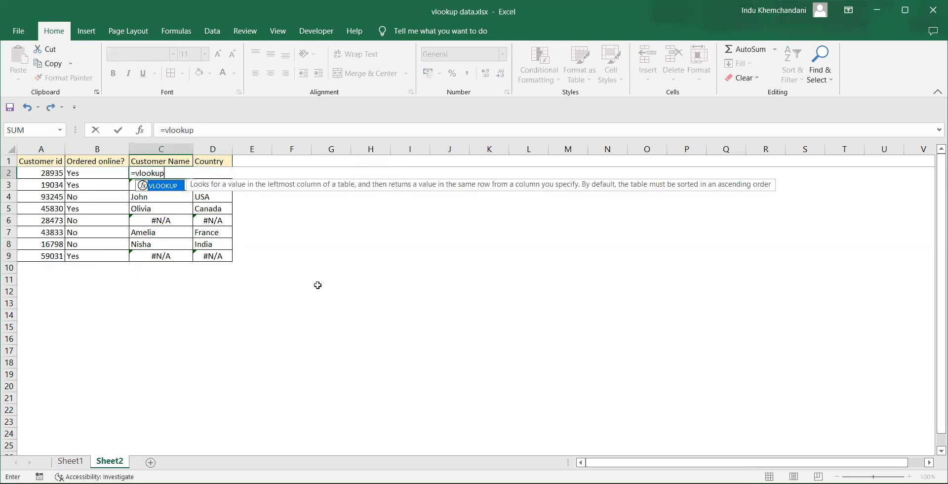
text(()
click(47, 175)
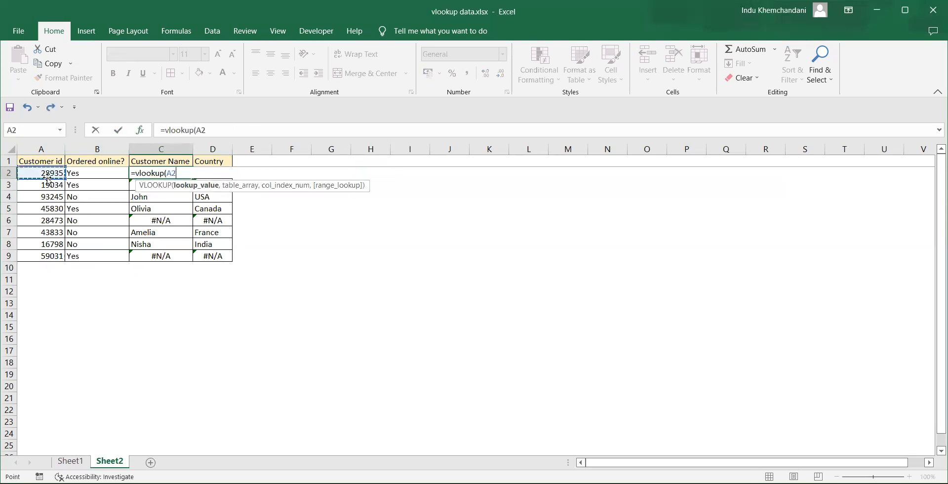
text(,)
click(74, 466)
drag(41, 149, 204, 148)
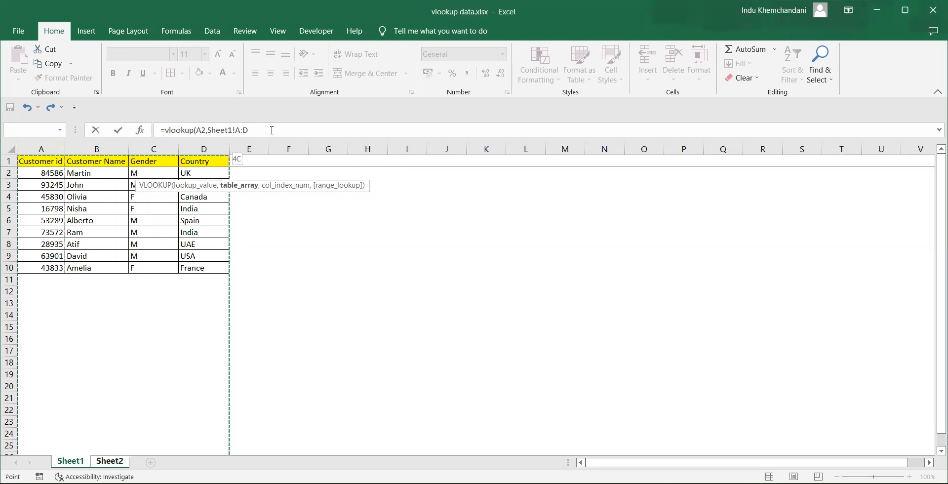
Try narrowing the table array in the C2 formula to Sheet1!A:B, and restore it to Sheet1!A:D
text(,)
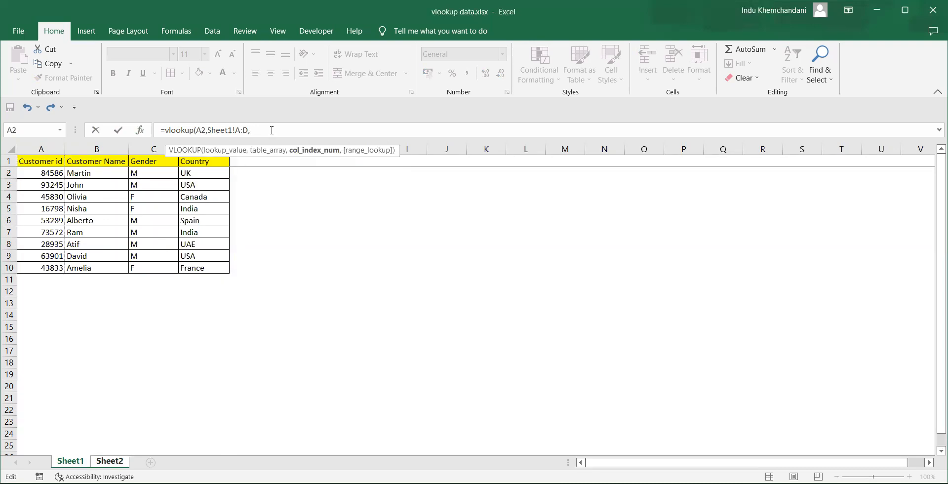
text(2,)
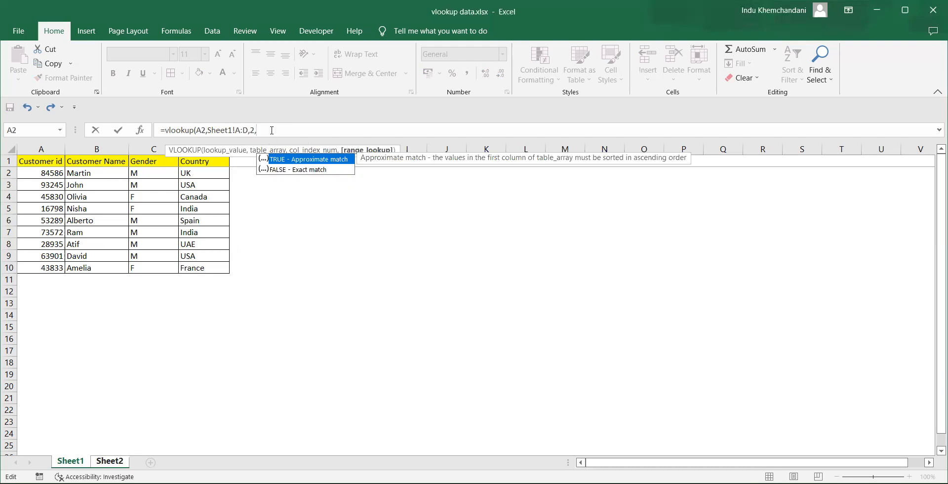
key(BackSpace)
key(BackSpace)
key(BackSpace)
key(BackSpace)
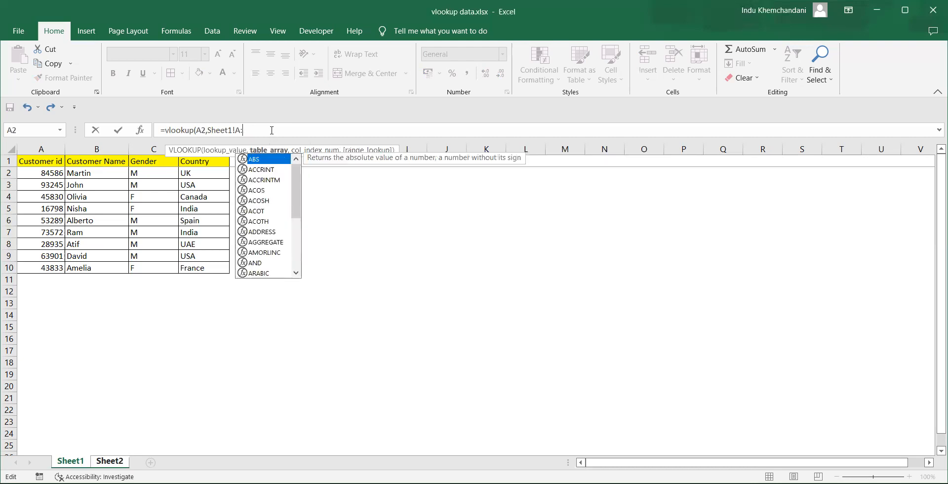
text(B)
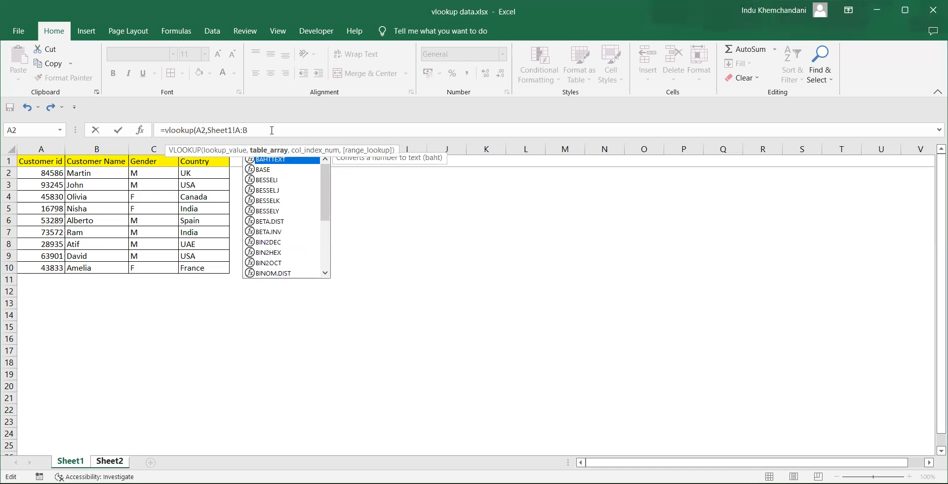
key(BackSpace)
text(D)
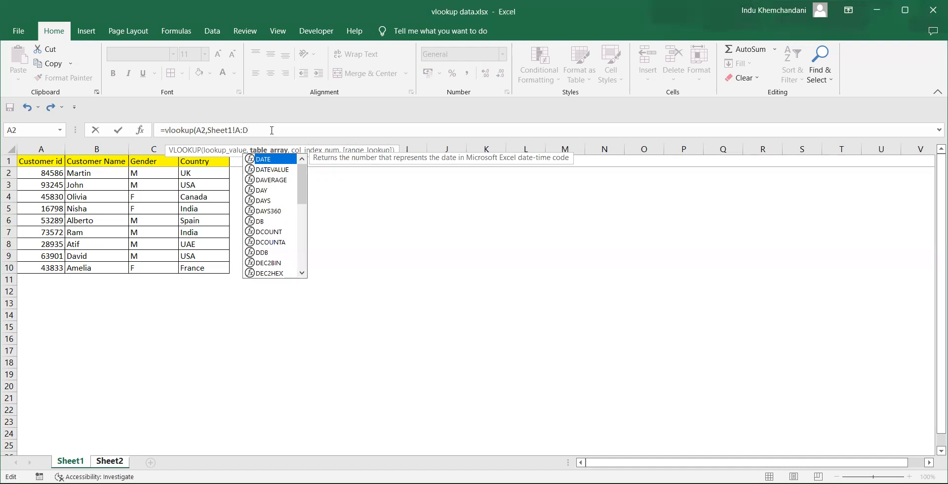
Complete the C2 formula with range lookup 0, trying the out-of-range column index 5 instead of 2
text(,2)
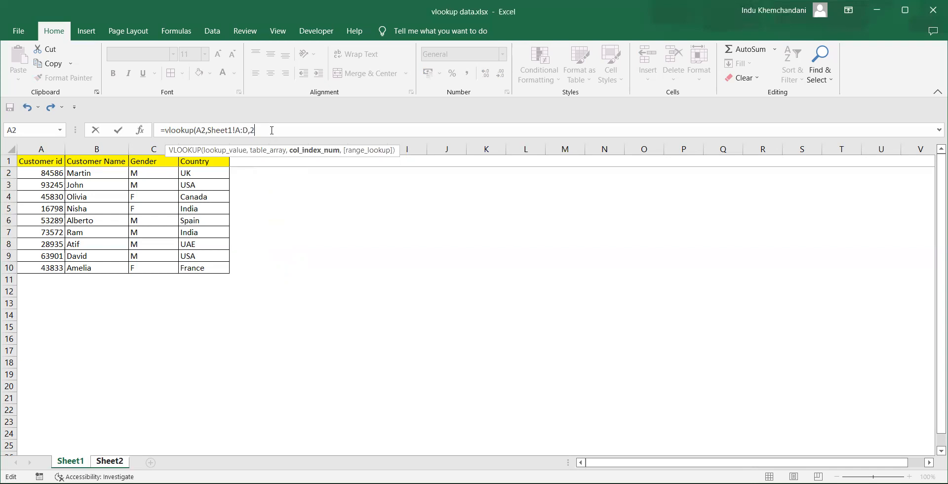
text(,0))
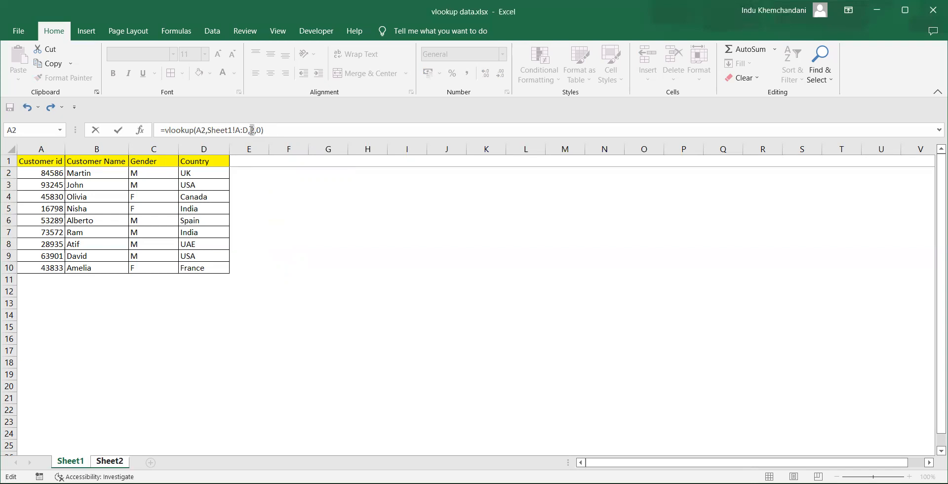
text(5)
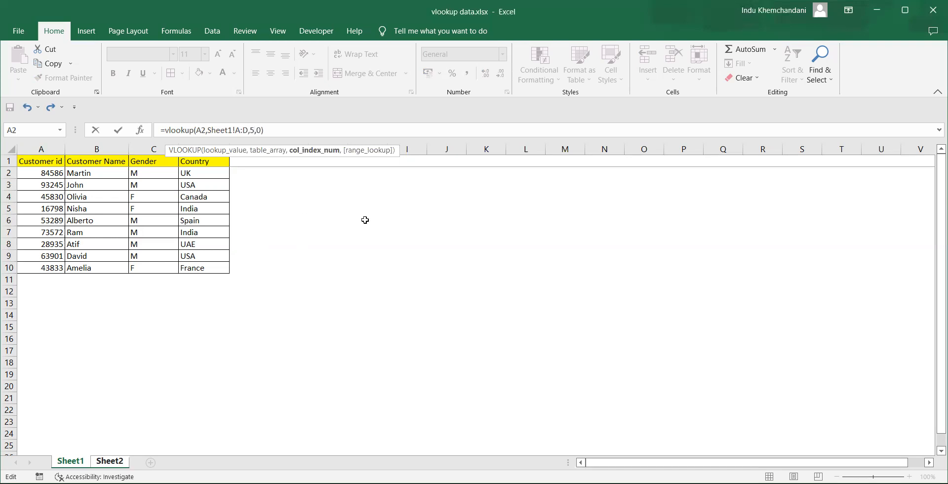
key(Return)
key(Up)
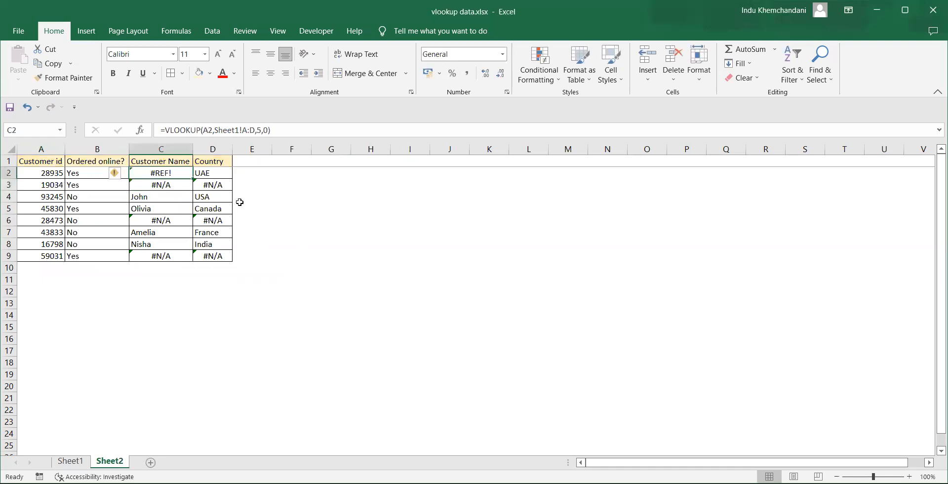
Correct the column index in the C2 formula on Sheet2 to 2
click(262, 130)
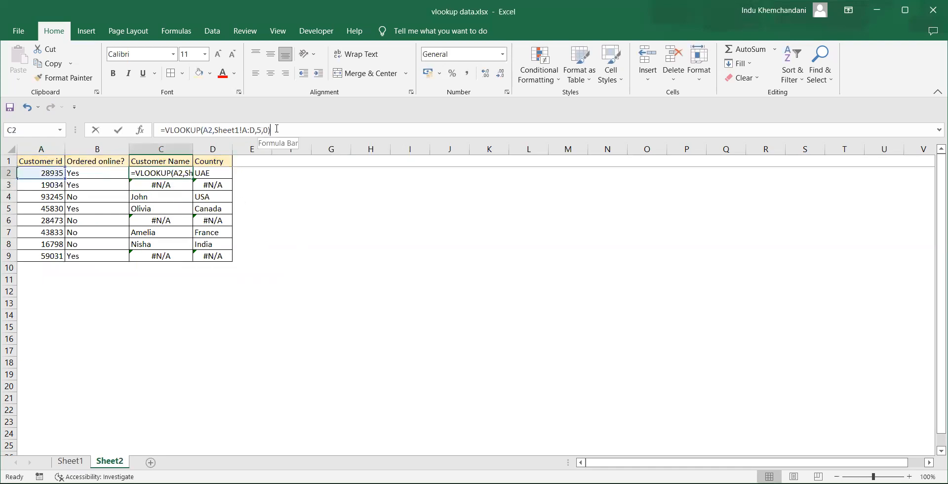
key(Left)
key(Left)
key(Left)
key(BackSpace)
text(2)
key(Return)
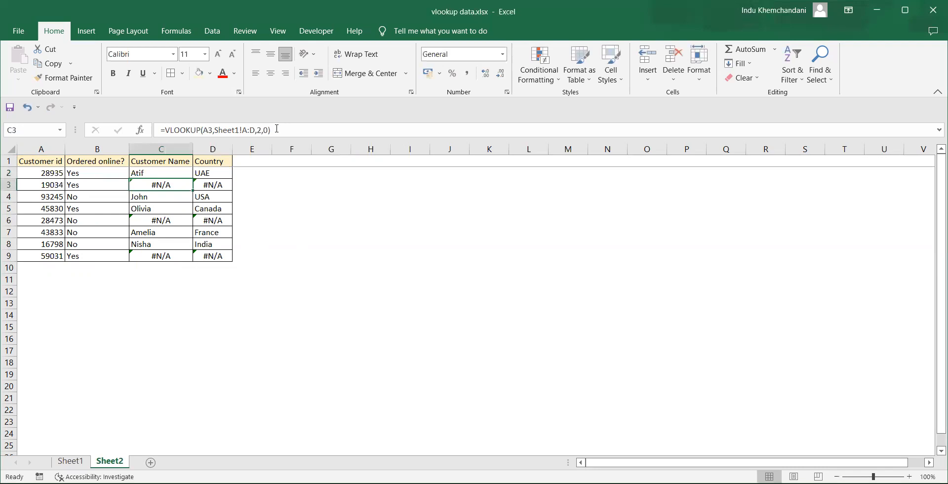
click(44, 161)
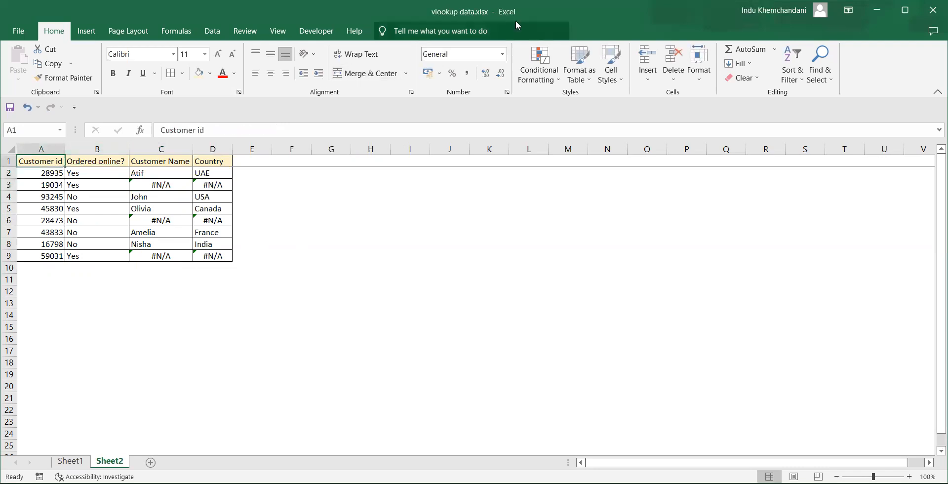